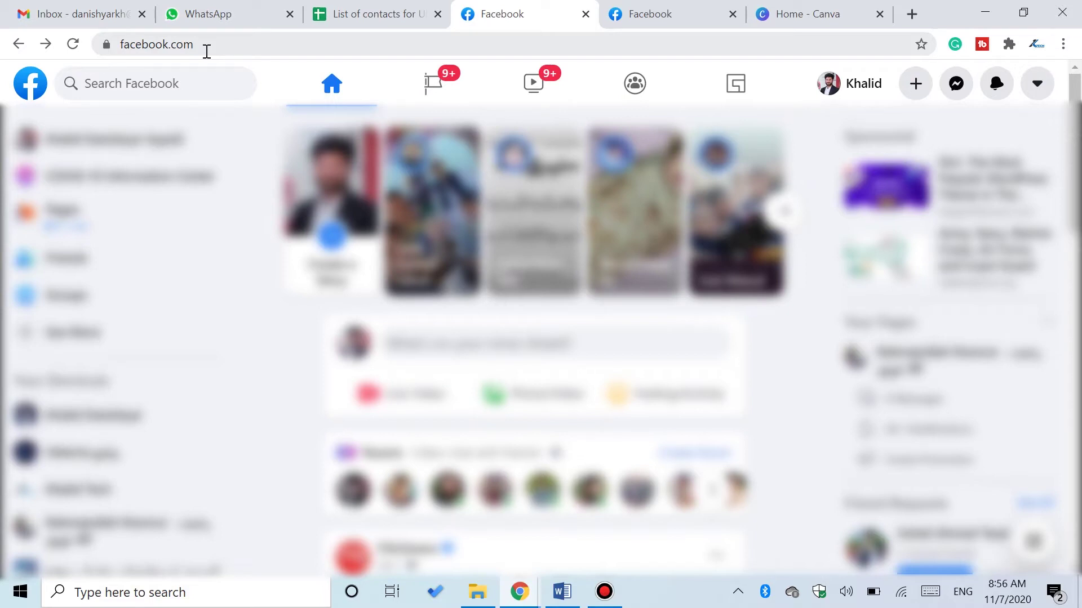
- Choose Page from the top bar's Create (+) menu to open a blank Create a Page form
left_click(915, 85)
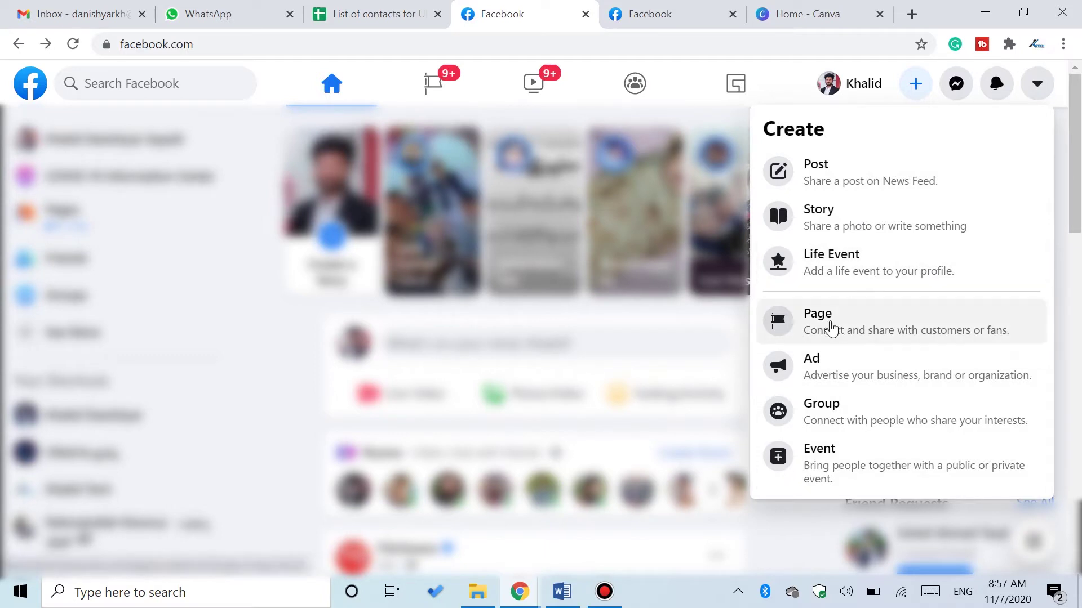
left_click(831, 329)
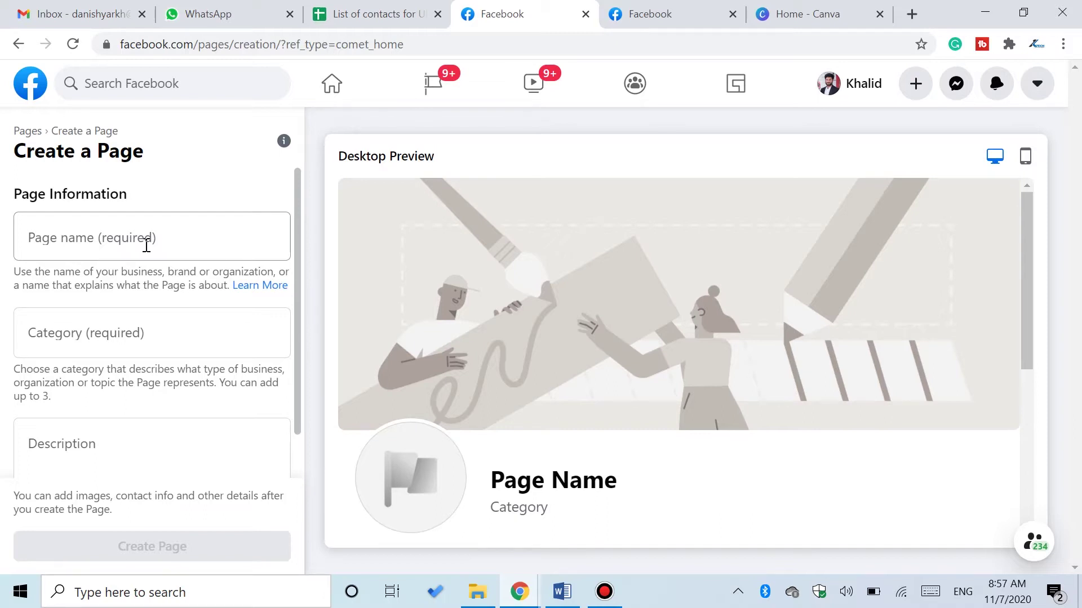
- Enter 'Ulearna Demo' as the new Page's name
left_click(147, 246)
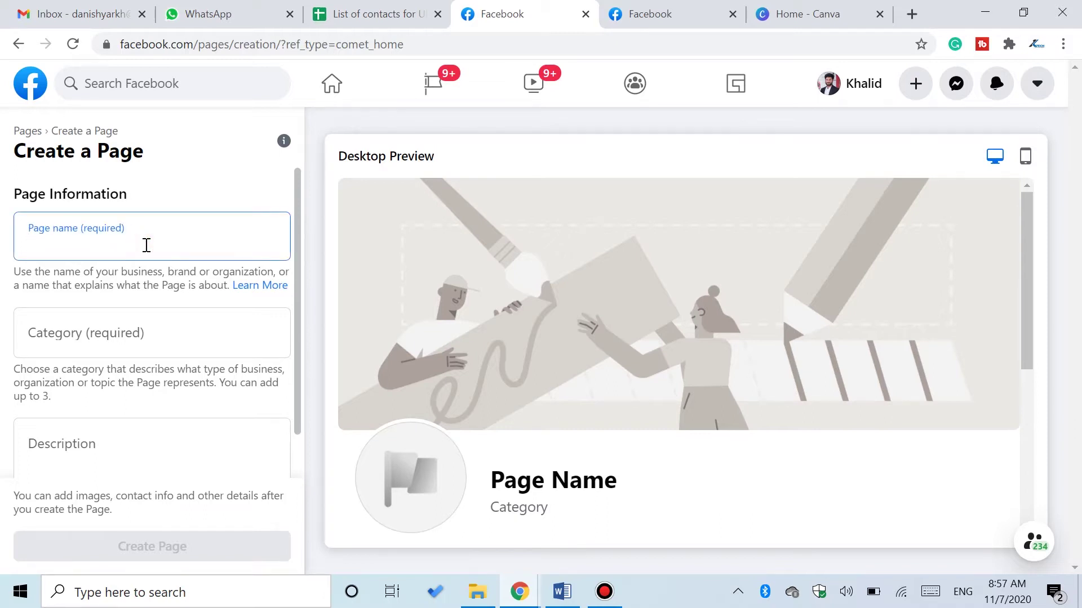
type("Ulearna De")
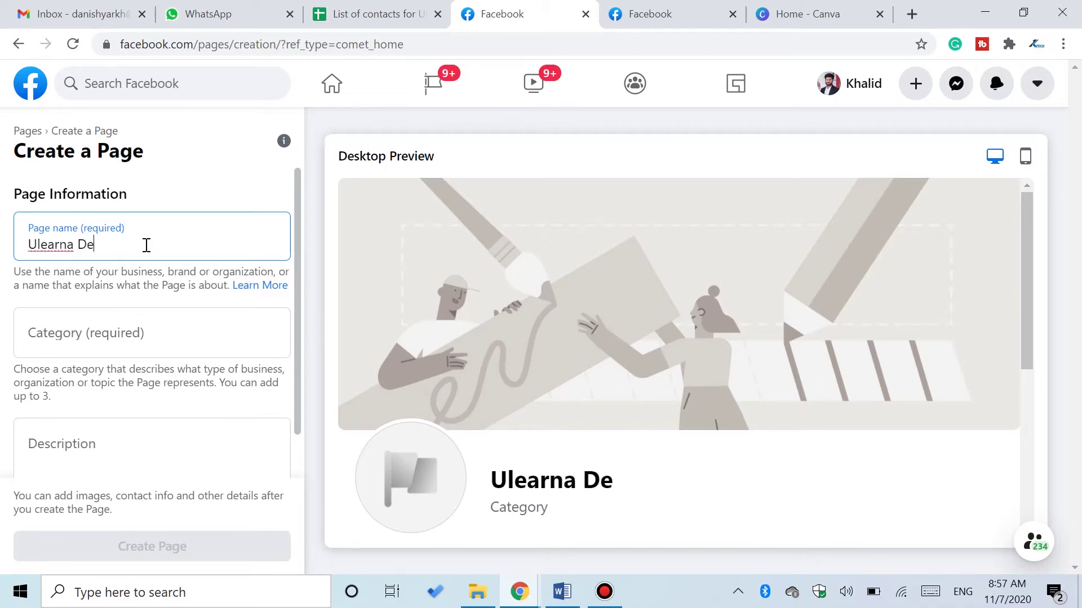
type("mo")
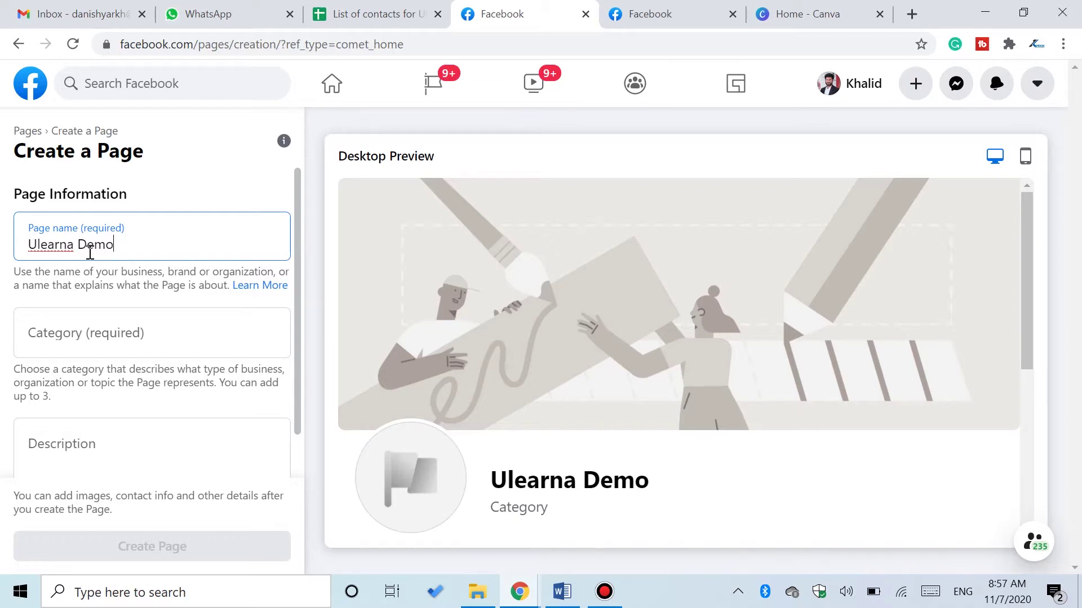
left_click_drag(79, 245, 135, 237)
left_click(115, 252)
left_click(101, 321)
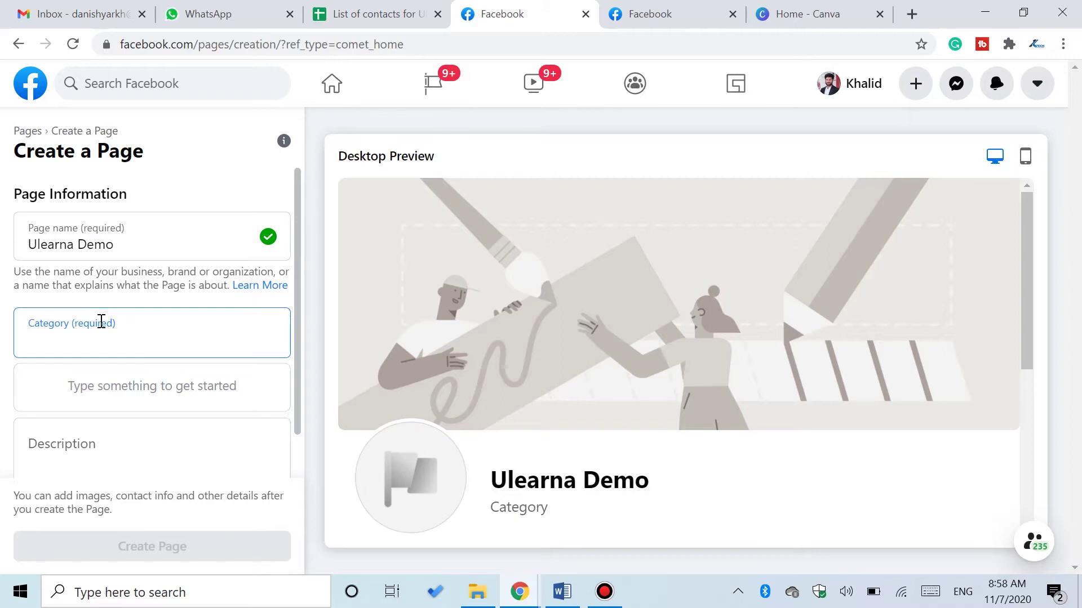
- Add Education Website and Website as the Page's categories
type("We")
key("BackSpace")
key("BackSpace")
type("Edu")
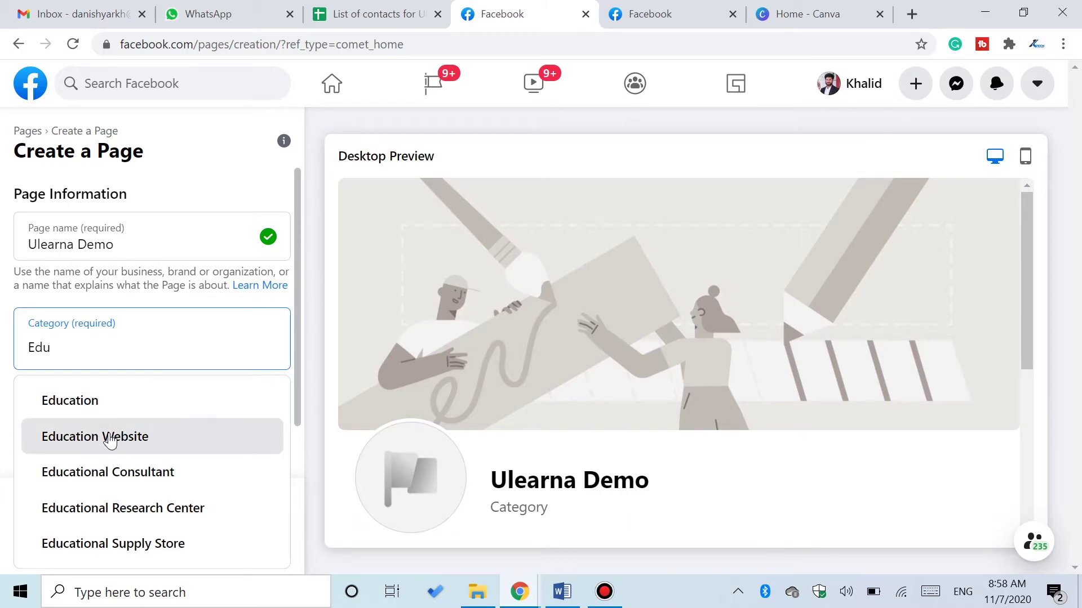
left_click(110, 440)
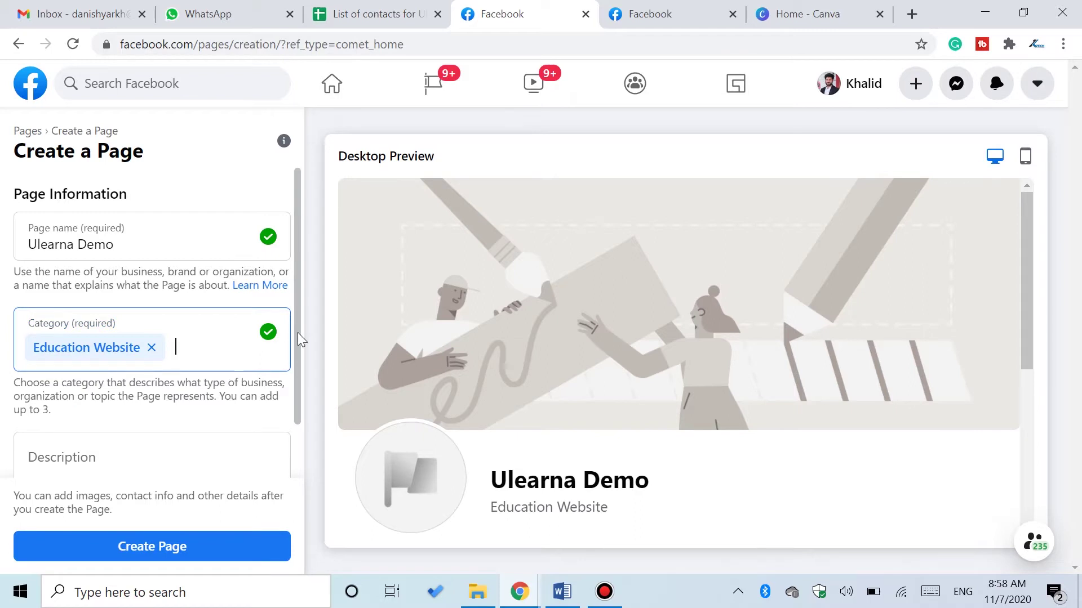
scroll(295, 371, "down", 1)
scroll(295, 371, "down", 1)
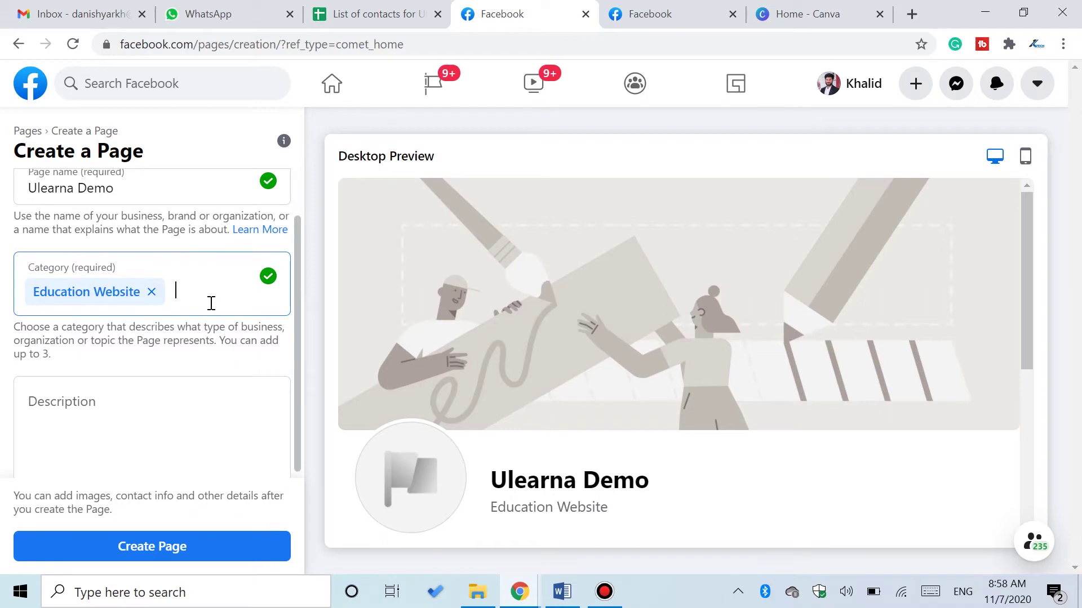
type("Website")
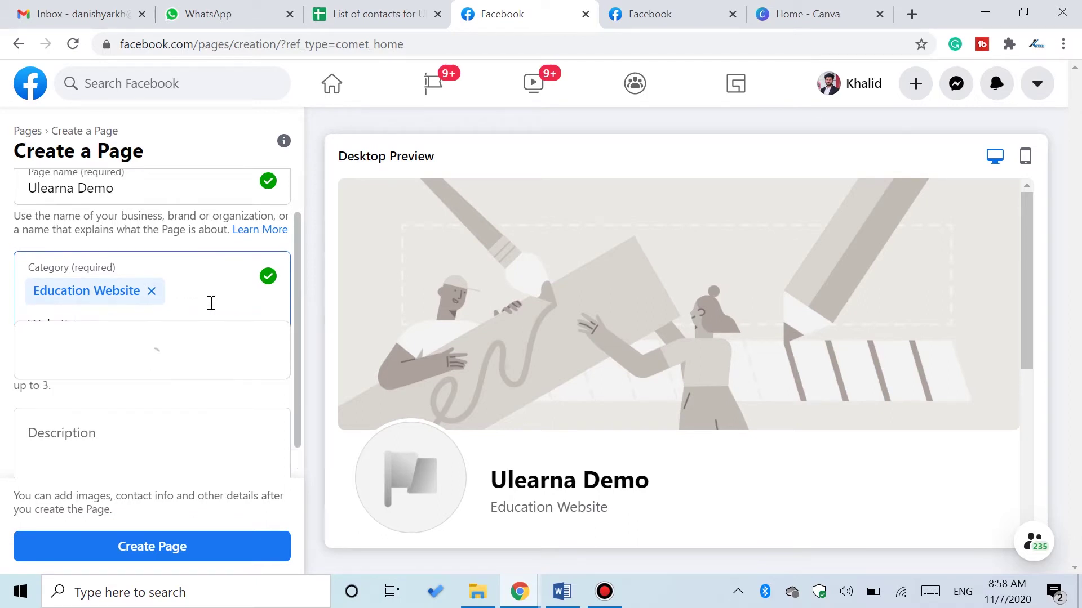
left_click(174, 335)
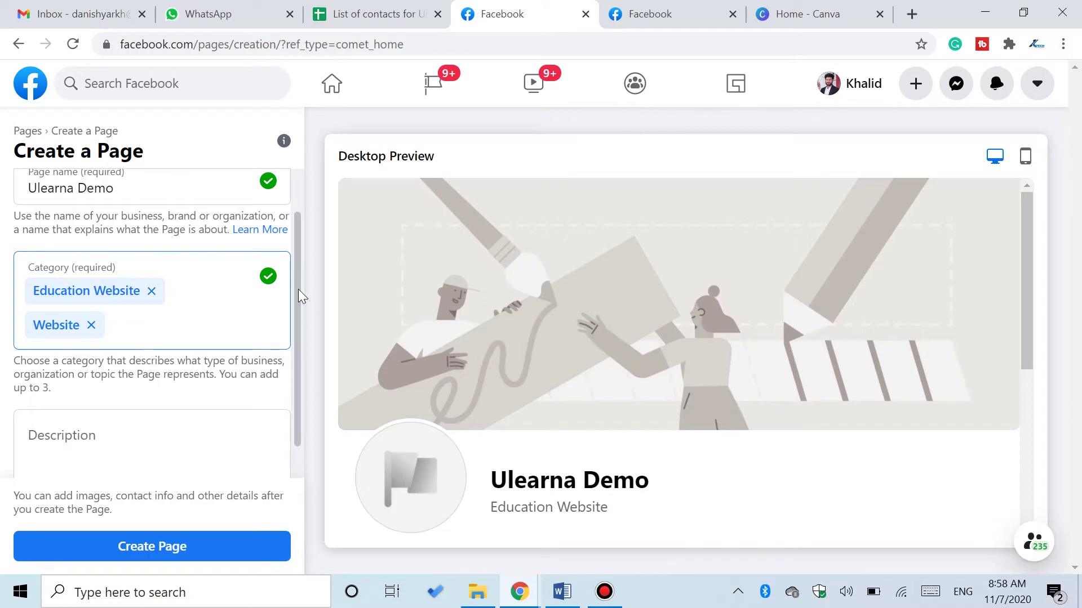
- Focus the Description field, then bring up the Word document of sample text
scroll(296, 307, "down", 1)
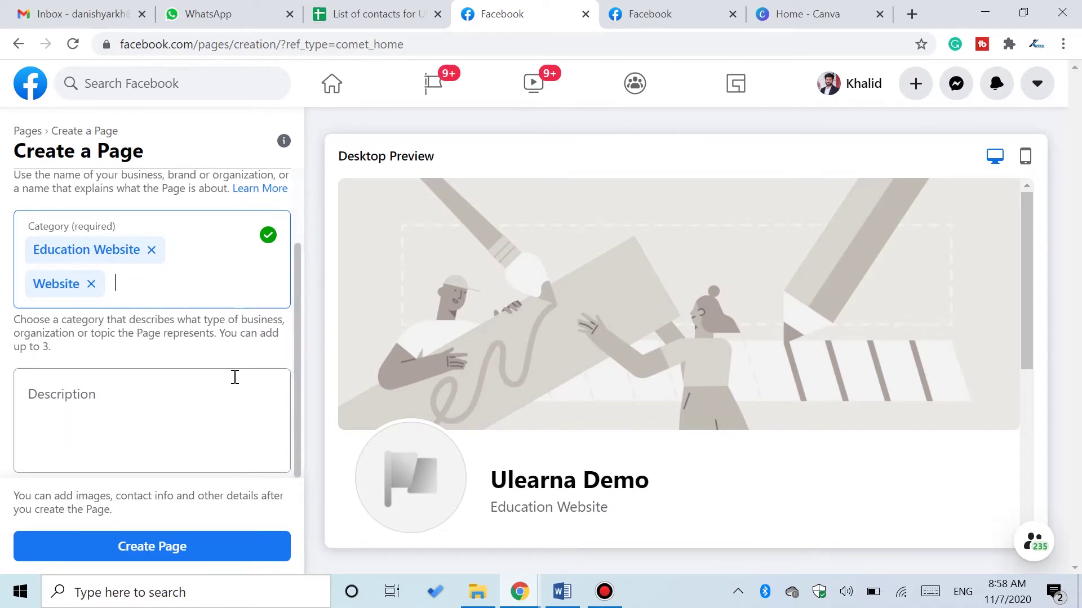
left_click(97, 397)
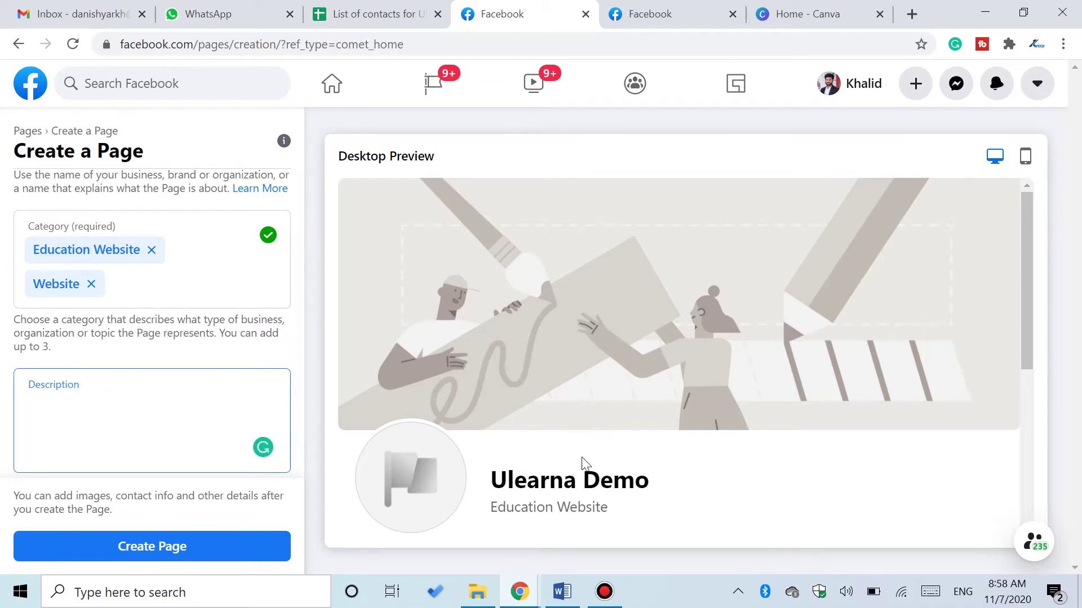
left_click(561, 592)
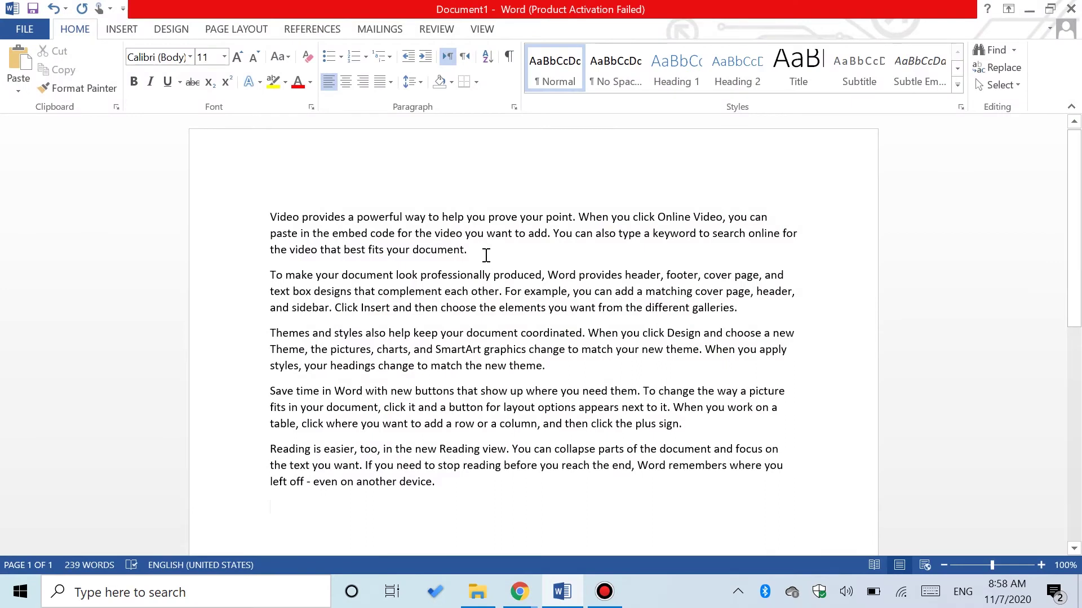
- Copy the Word document's first paragraph and return to the Facebook form's Description box
left_click_drag(485, 256, 268, 222)
key("ctrl+c")
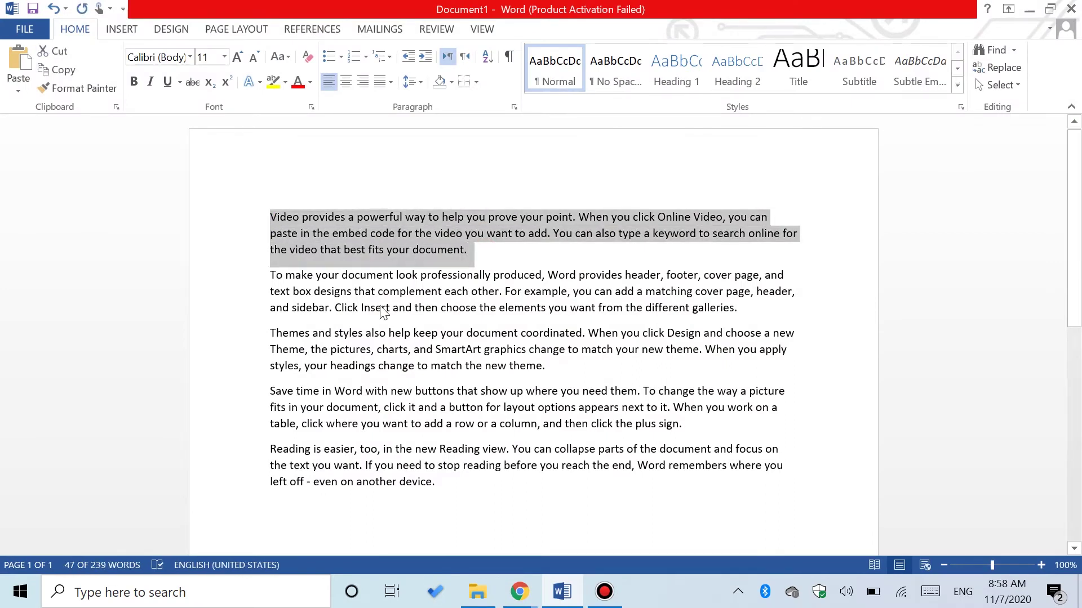
left_click(520, 592)
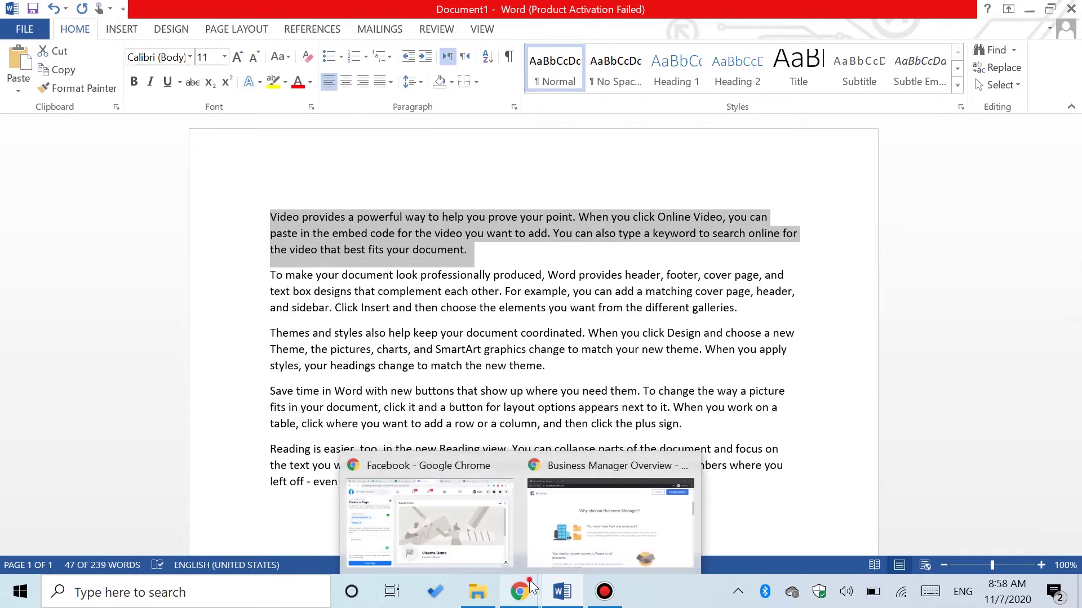
left_click(460, 529)
left_click(162, 423)
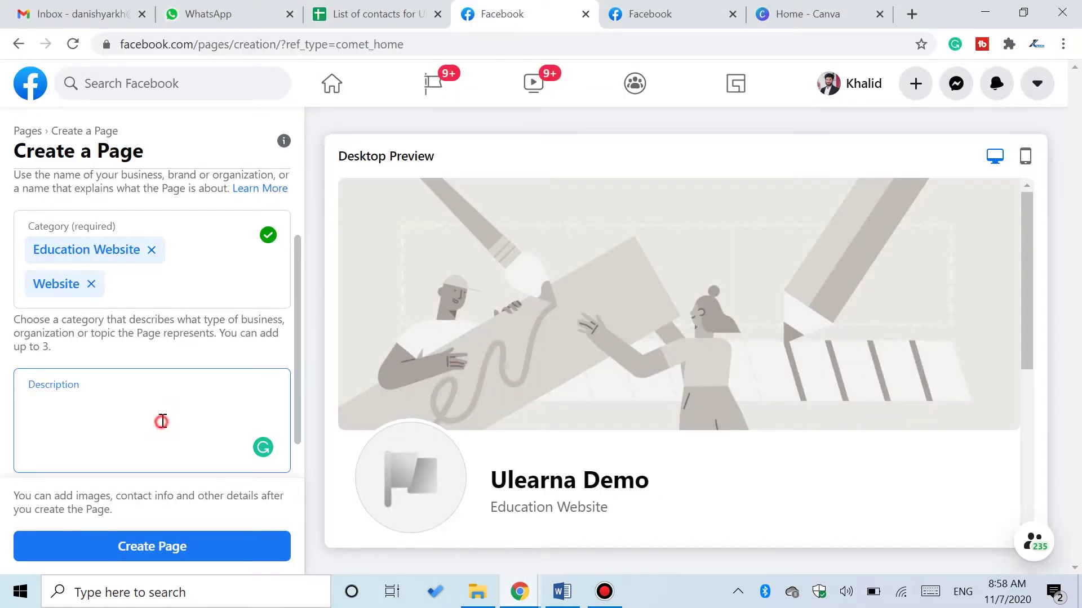
- Paste the Word paragraph as the description and create the Ulearna Demo Page
key("ctrl+v")
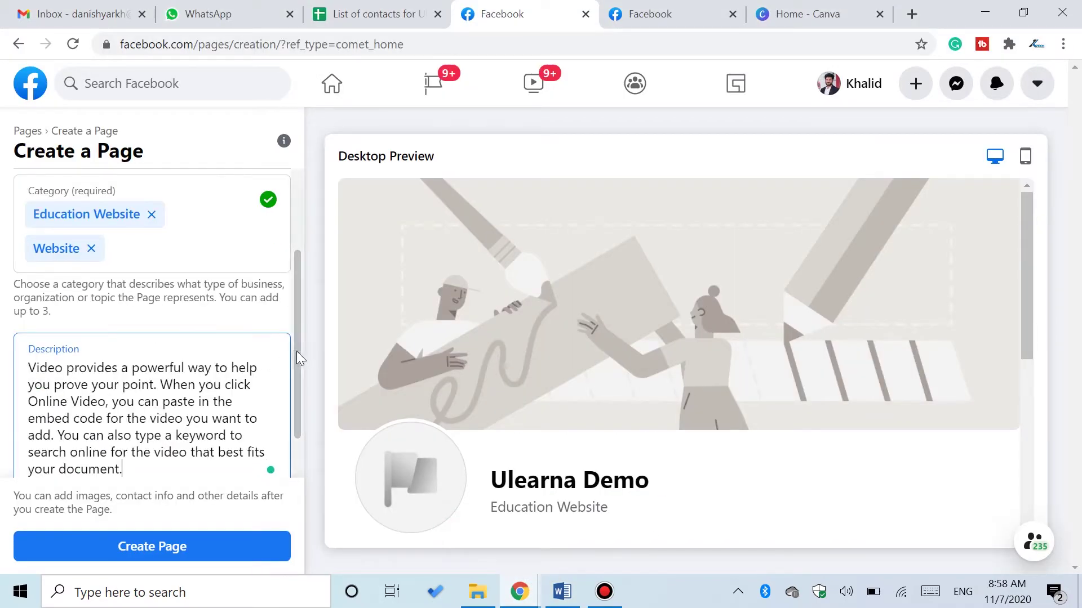
scroll(296, 350, "up", 3)
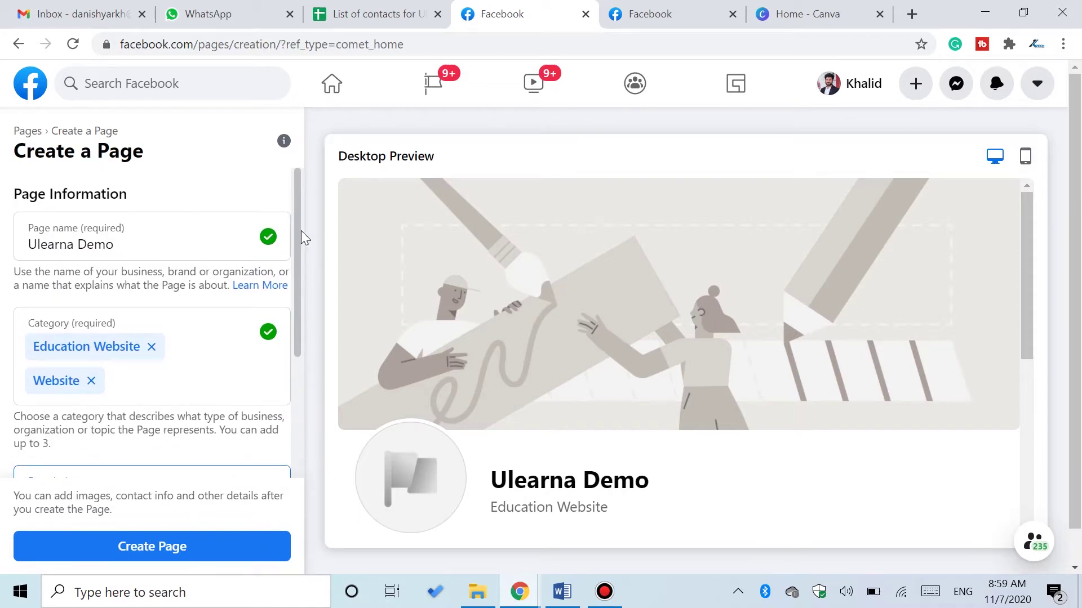
scroll(293, 321, "down", 4)
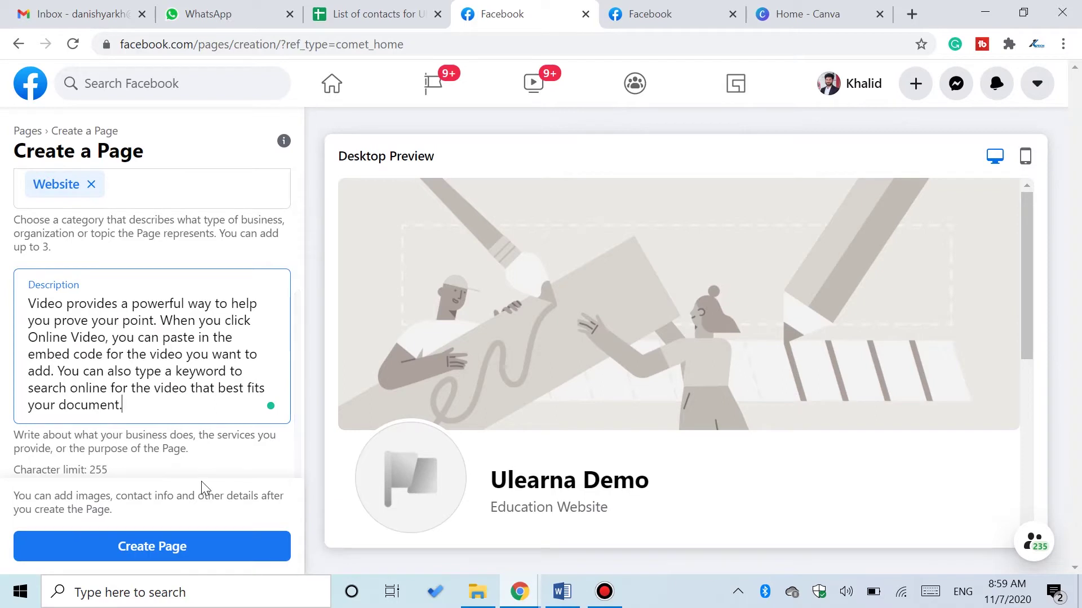
left_click(167, 550)
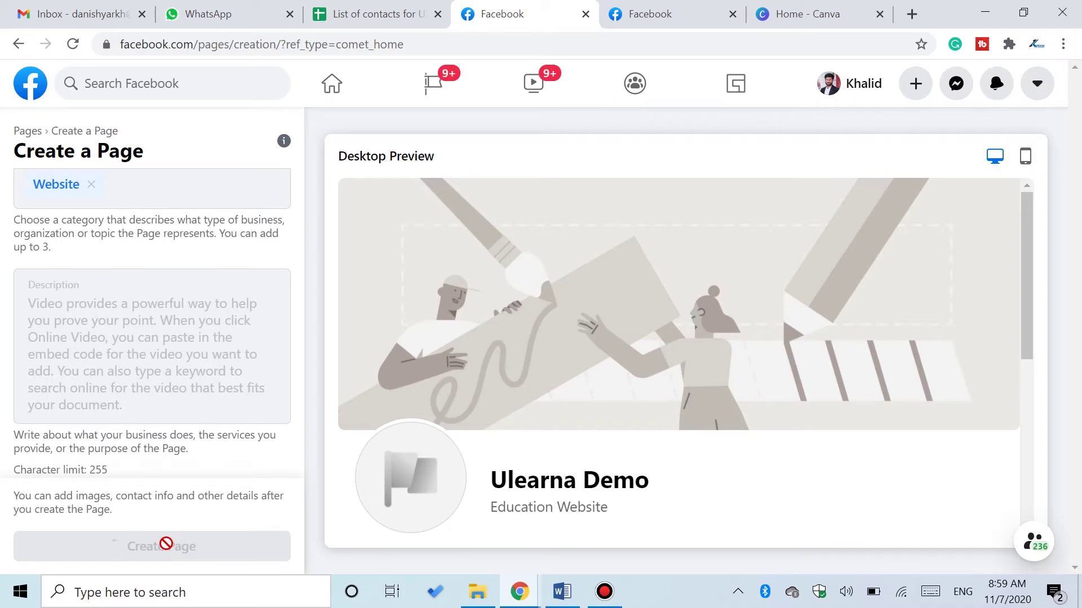
mouse_move(296, 442)
left_mouse_down()
mouse_move(302, 306)
mouse_move(284, 450)
left_mouse_up()
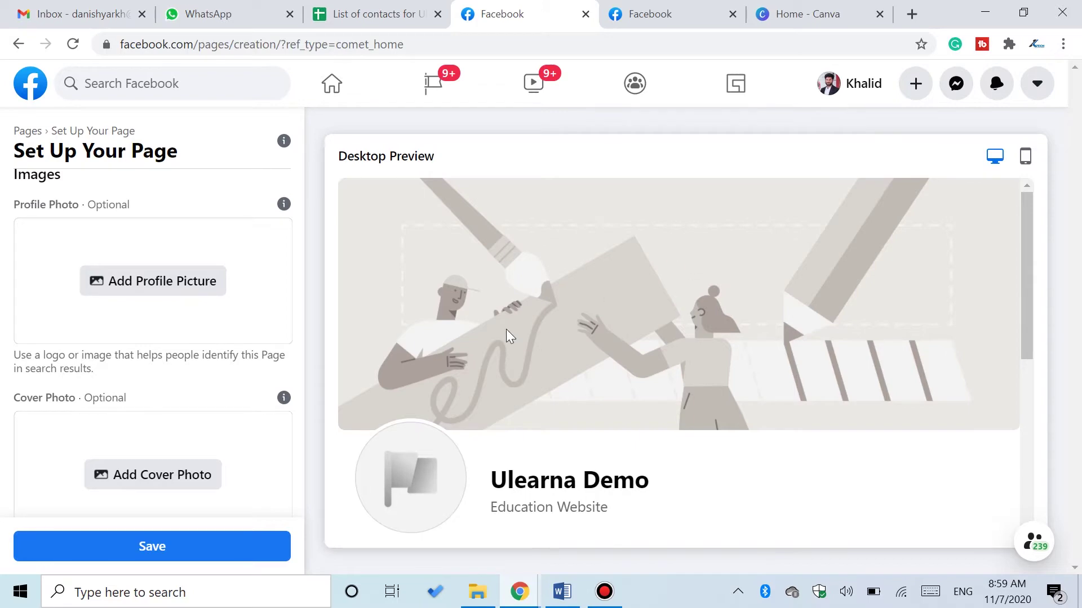
- Browse Canva's Facebook profile templates, then go back to the Facebook page setup tab
left_click(816, 14)
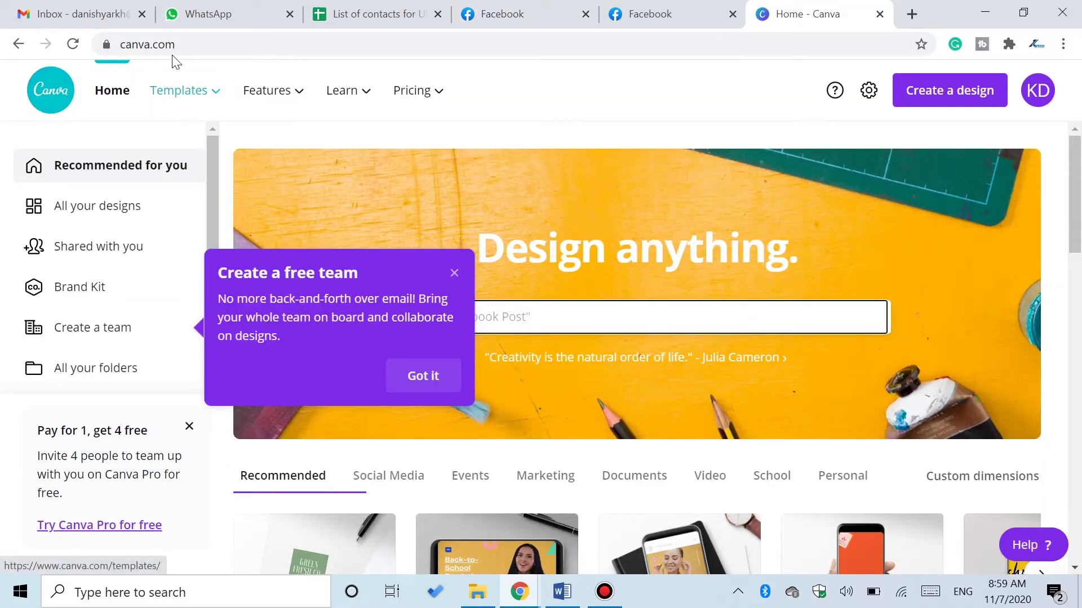
left_click(454, 273)
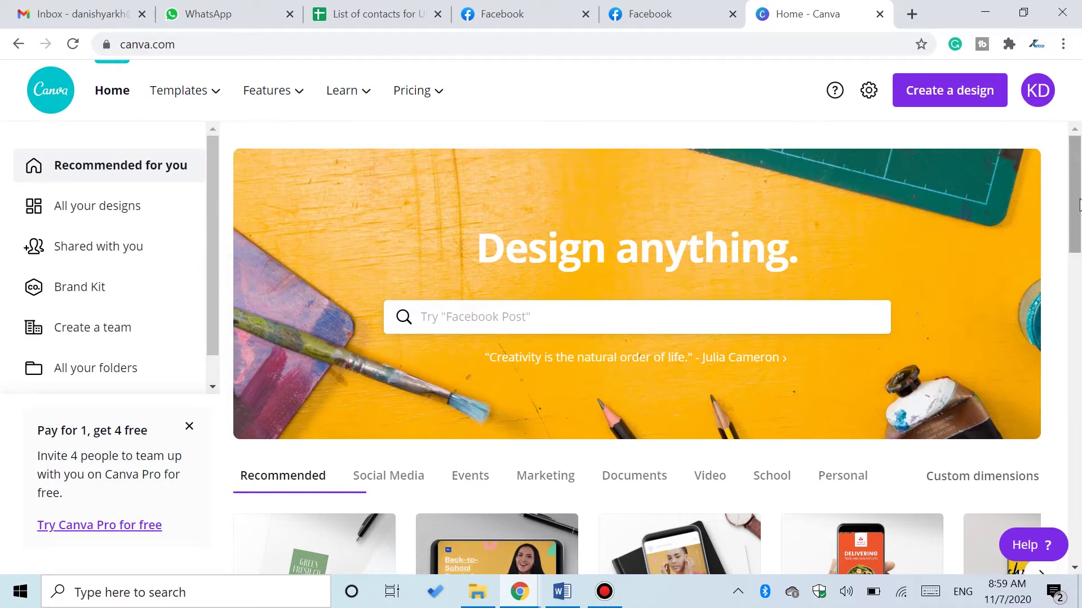
left_click_drag(1078, 186, 1072, 249)
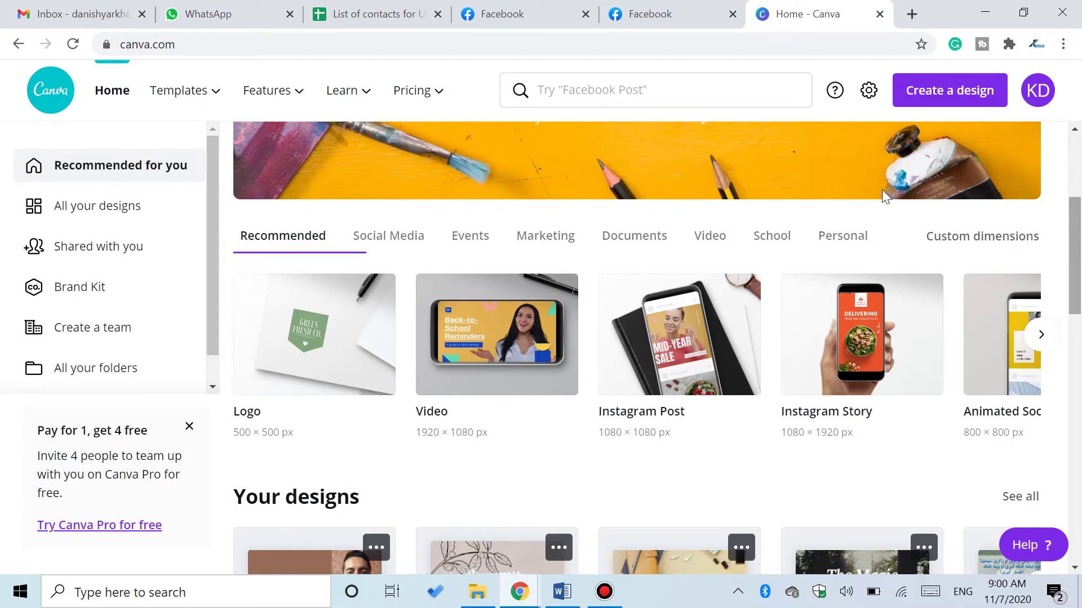
mouse_move(212, 100)
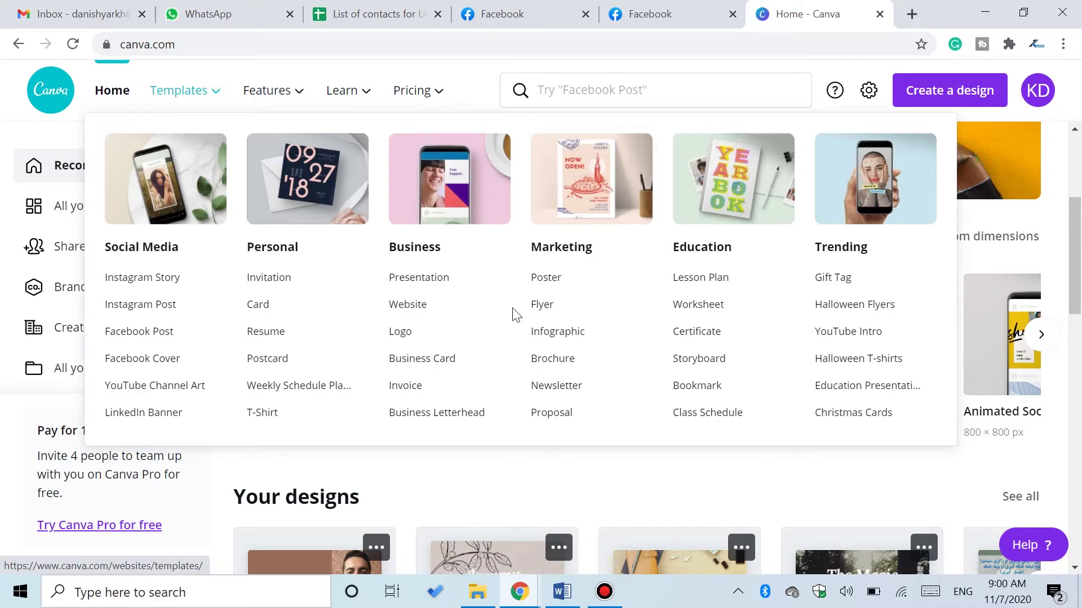
left_click(193, 99)
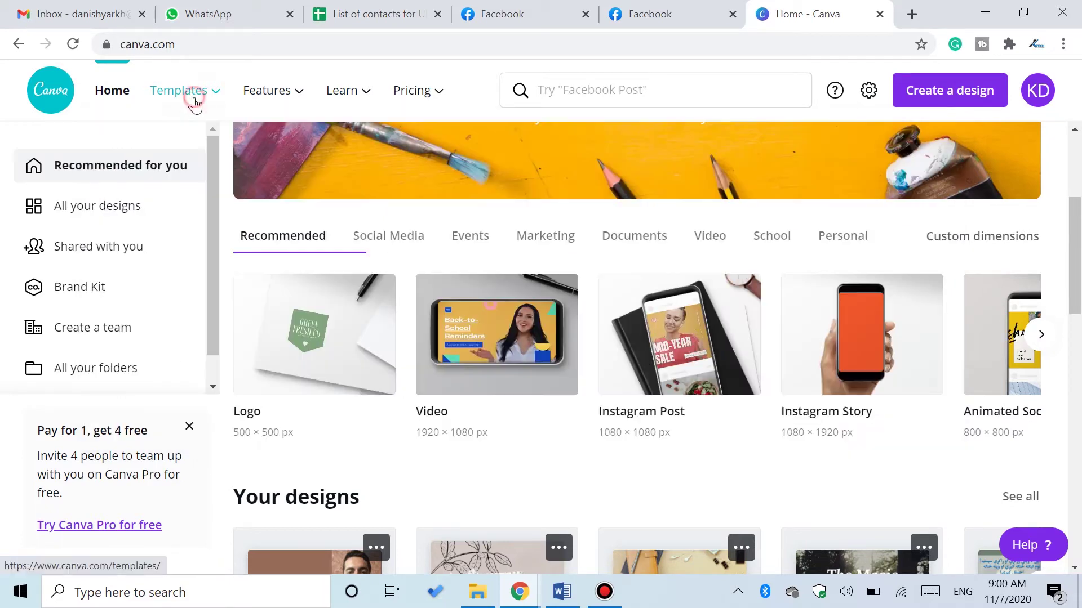
scroll(1080, 235, "up", 2)
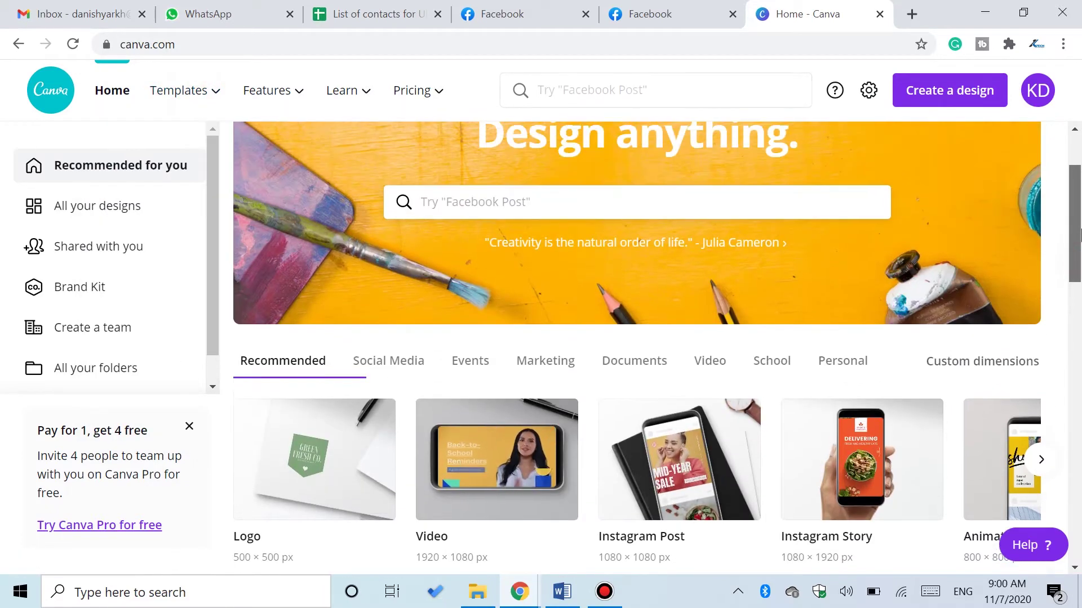
scroll(1079, 235, "up", 2)
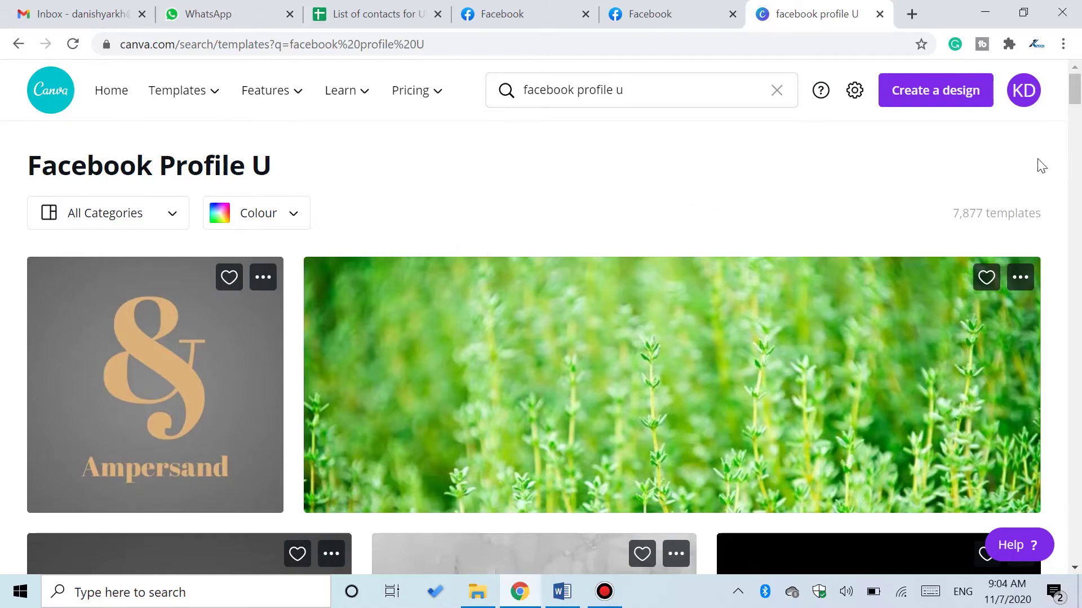
mouse_move(1077, 97)
left_mouse_down()
mouse_move(1077, 149)
mouse_move(1077, 93)
left_mouse_up()
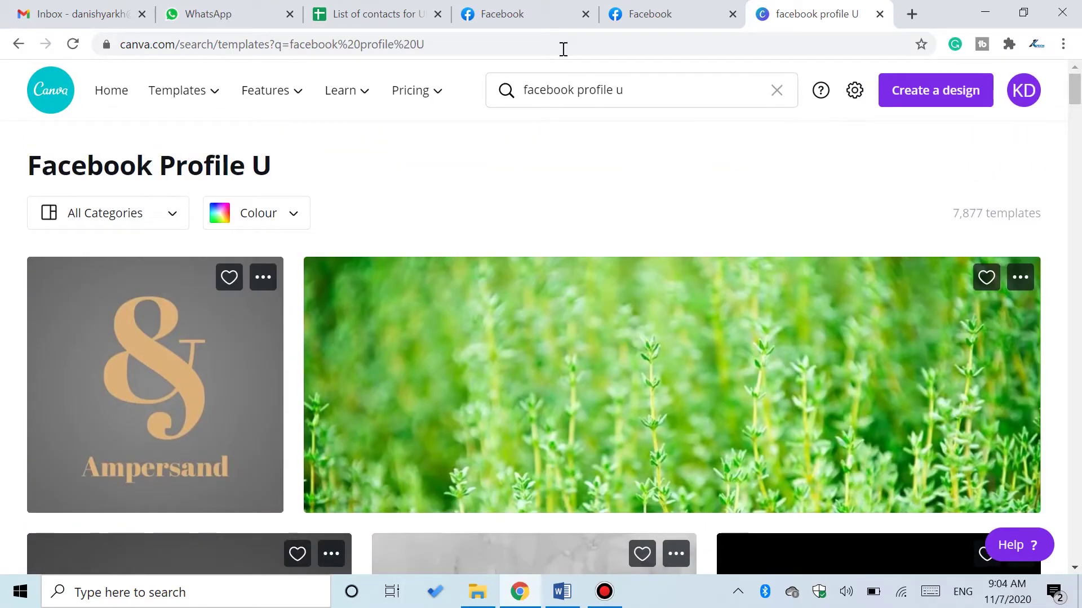
left_click(526, 6)
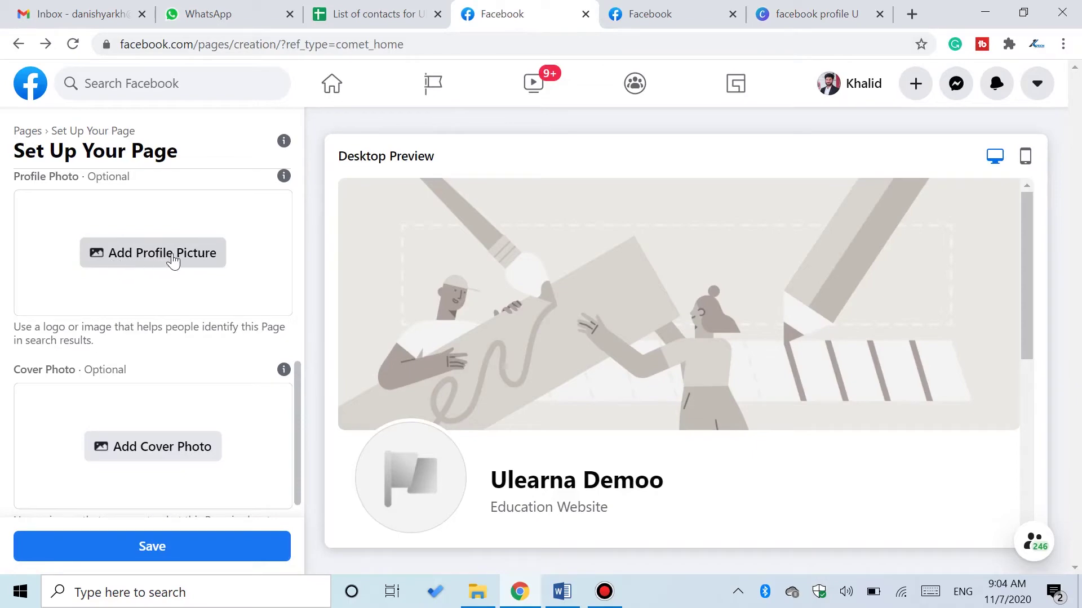
- Set the ULEARNA logo png as the page's profile picture
left_click(142, 253)
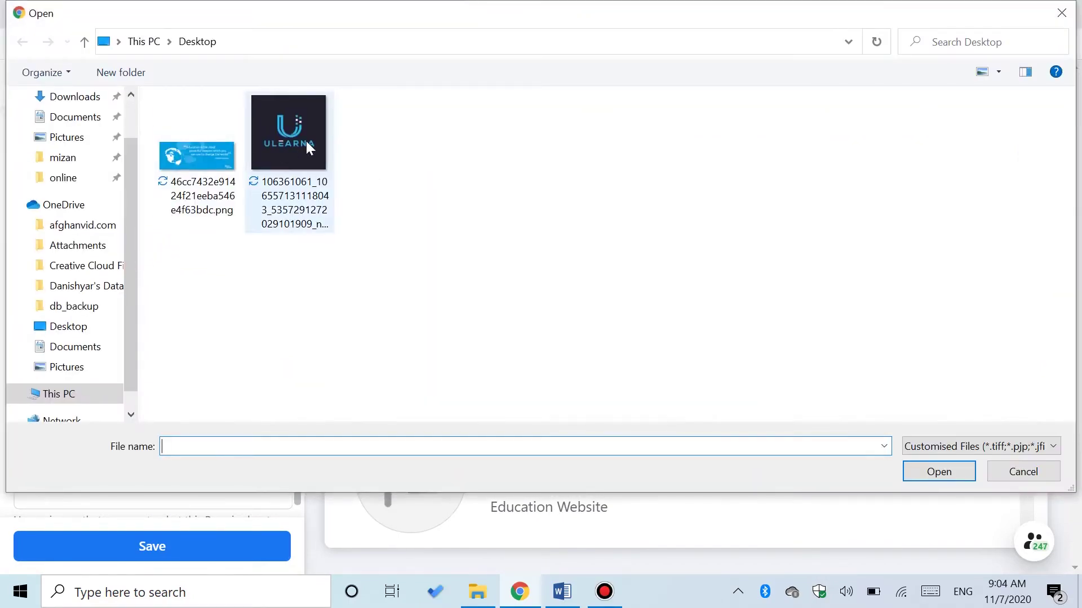
left_click(306, 142)
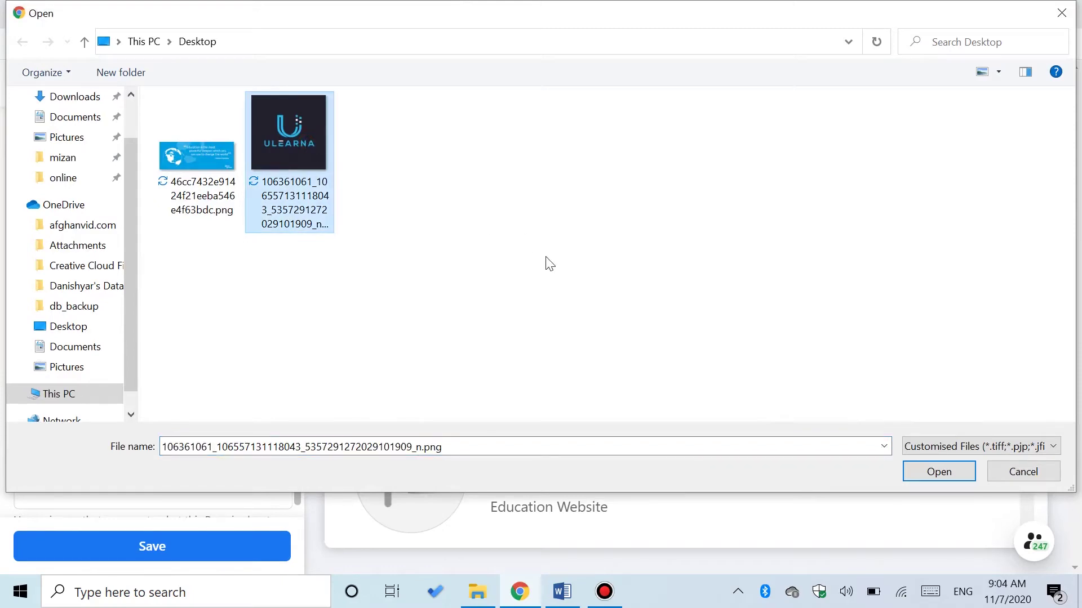
left_click(922, 475)
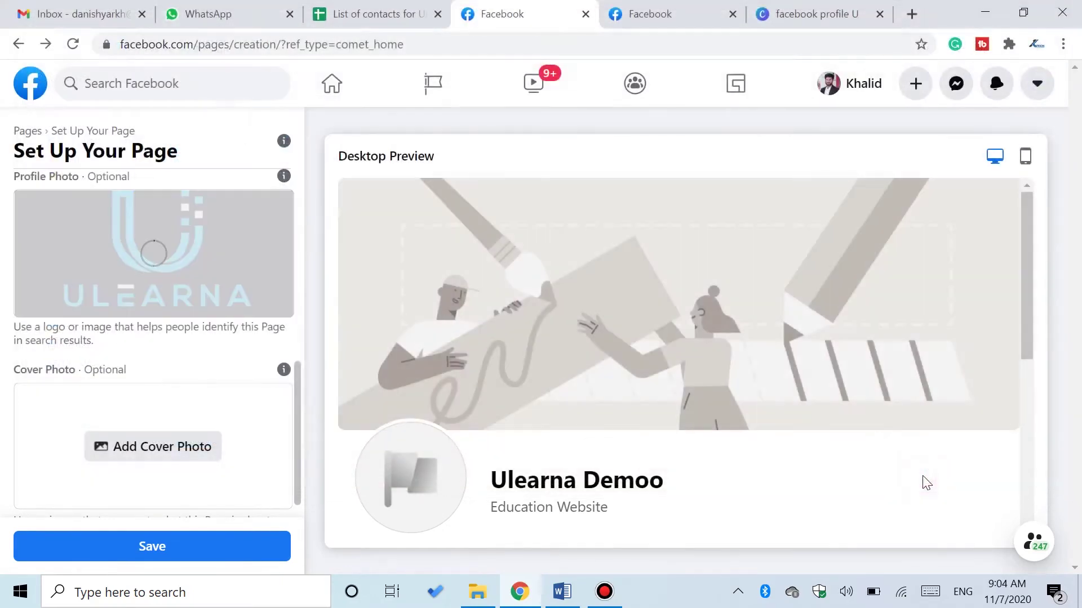
- Add the globe education-quote image as the cover photo and nudge it into position
scroll(296, 404, "down", 1)
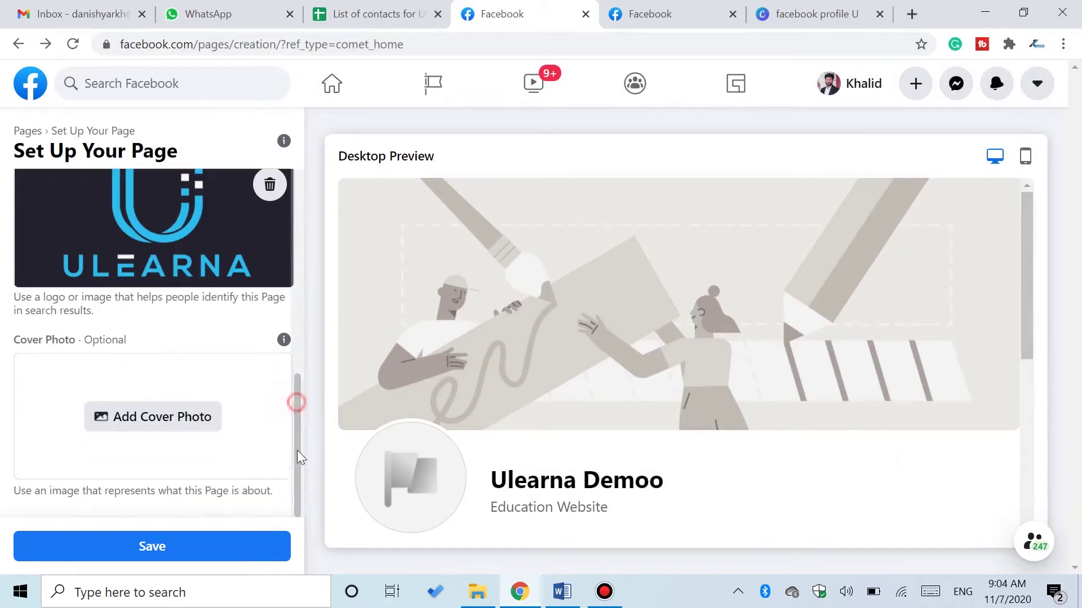
left_click(175, 415)
left_click(190, 179)
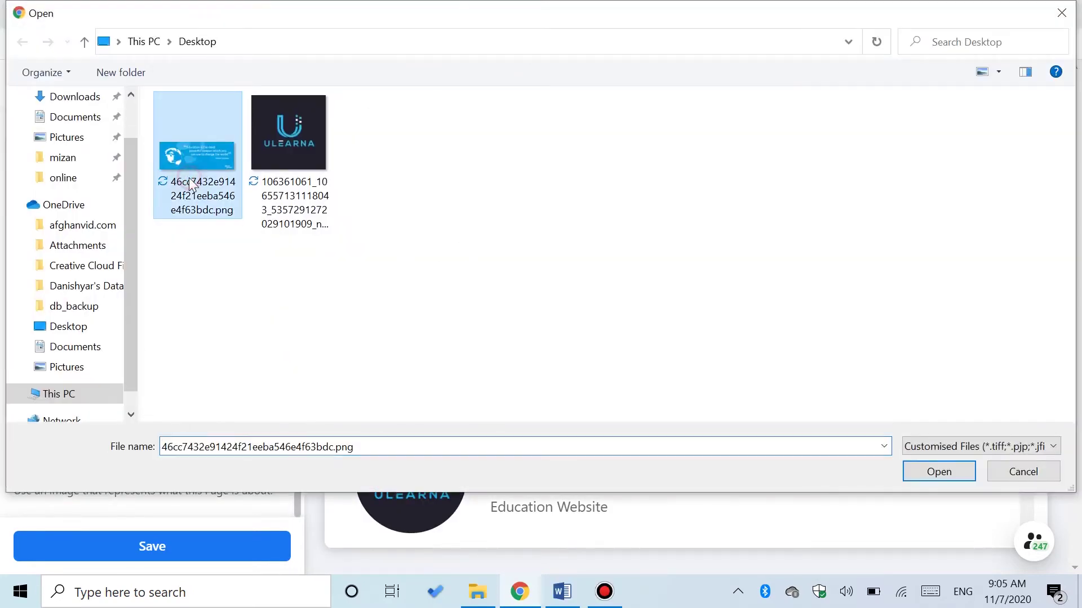
left_click(956, 478)
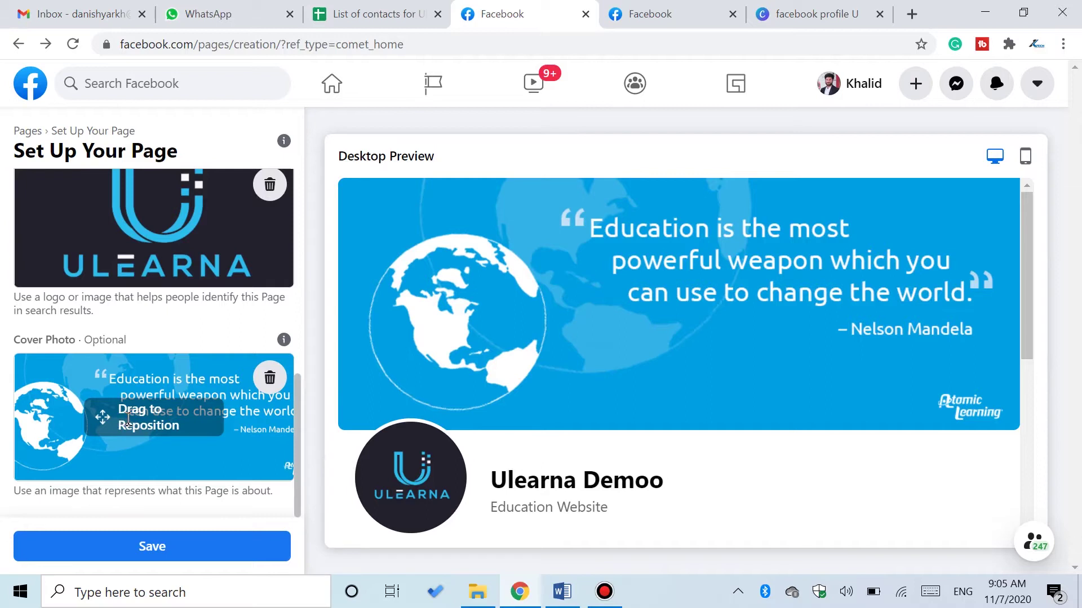
left_click_drag(120, 420, 131, 445)
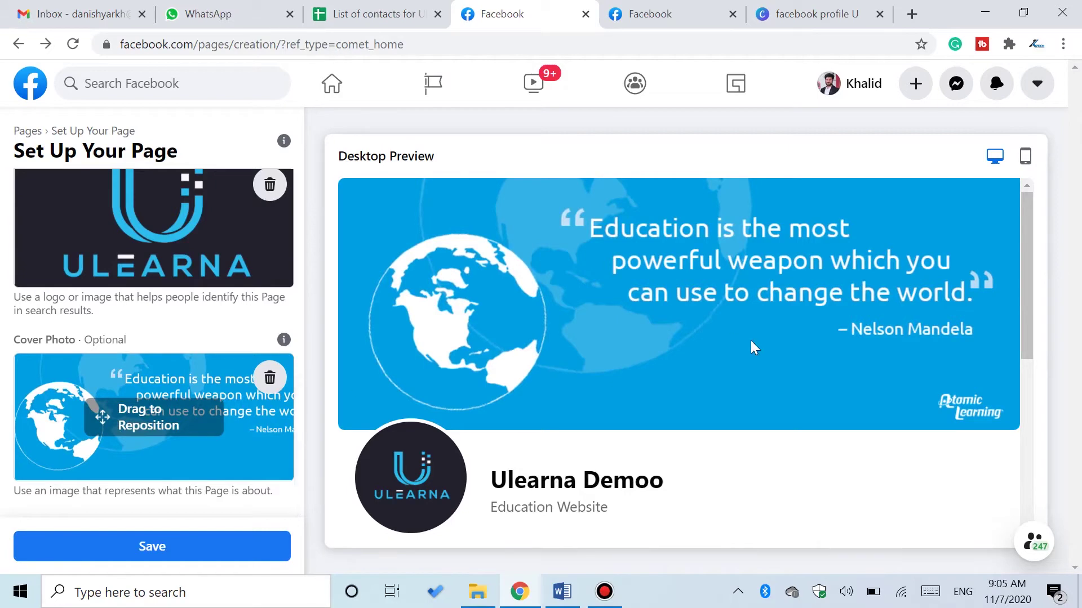
left_click_drag(298, 366, 313, 208)
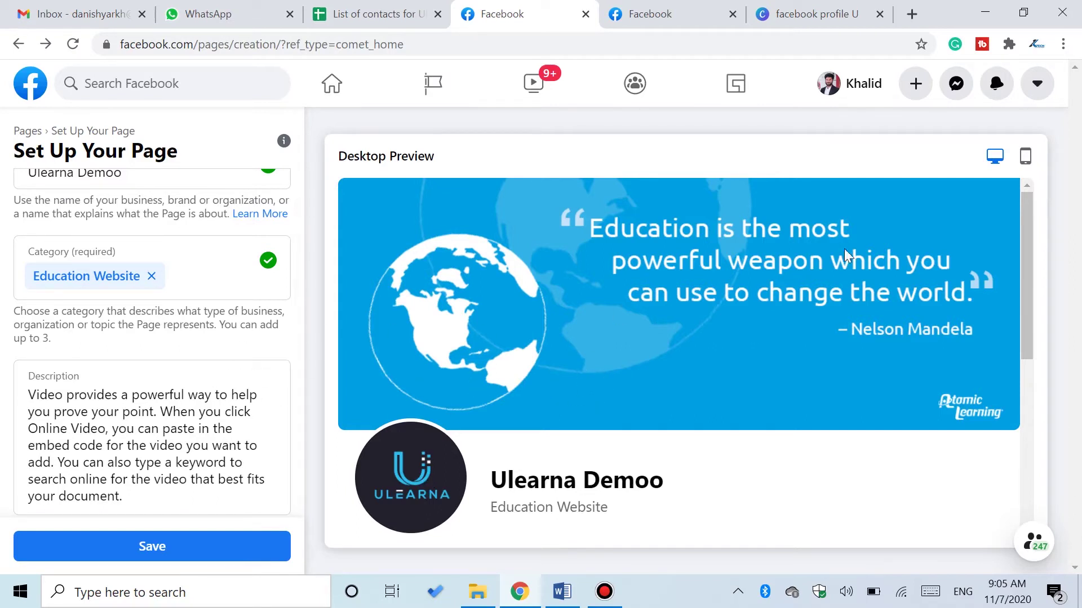
left_click(1024, 158)
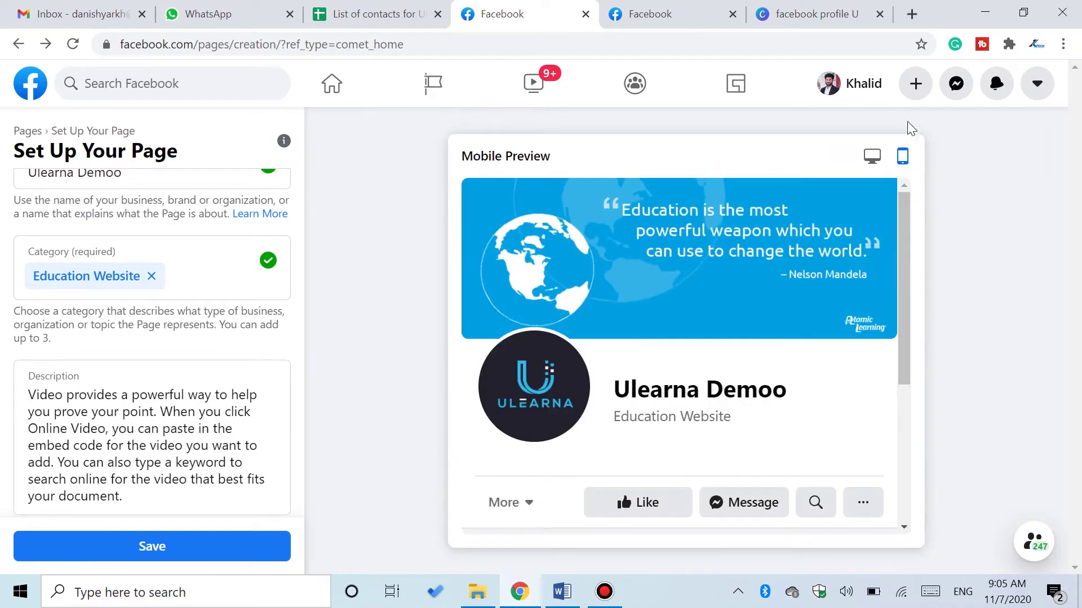
left_click(873, 158)
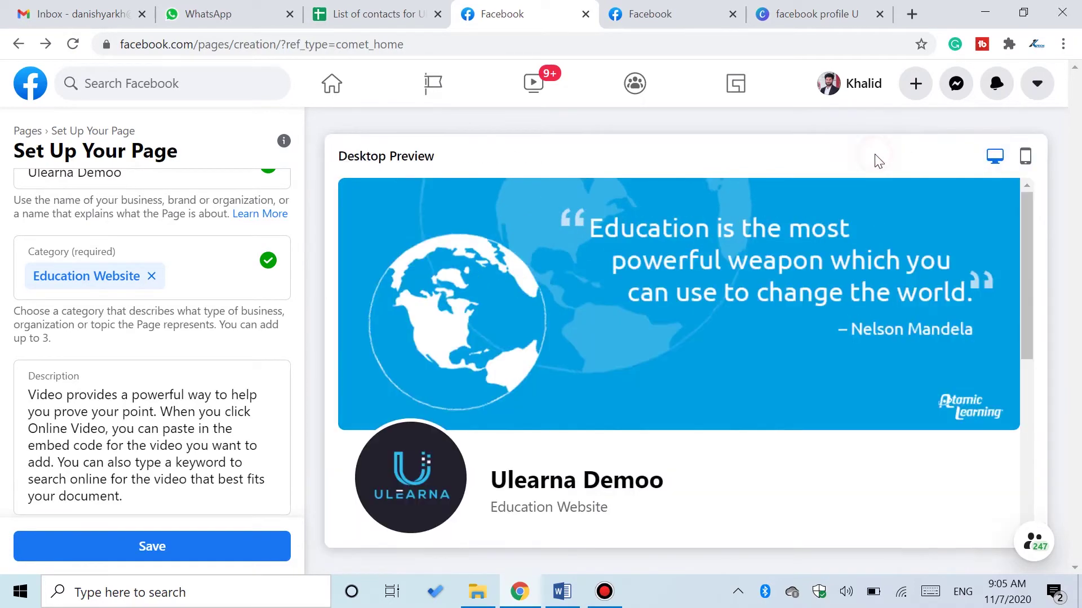
left_click(1025, 158)
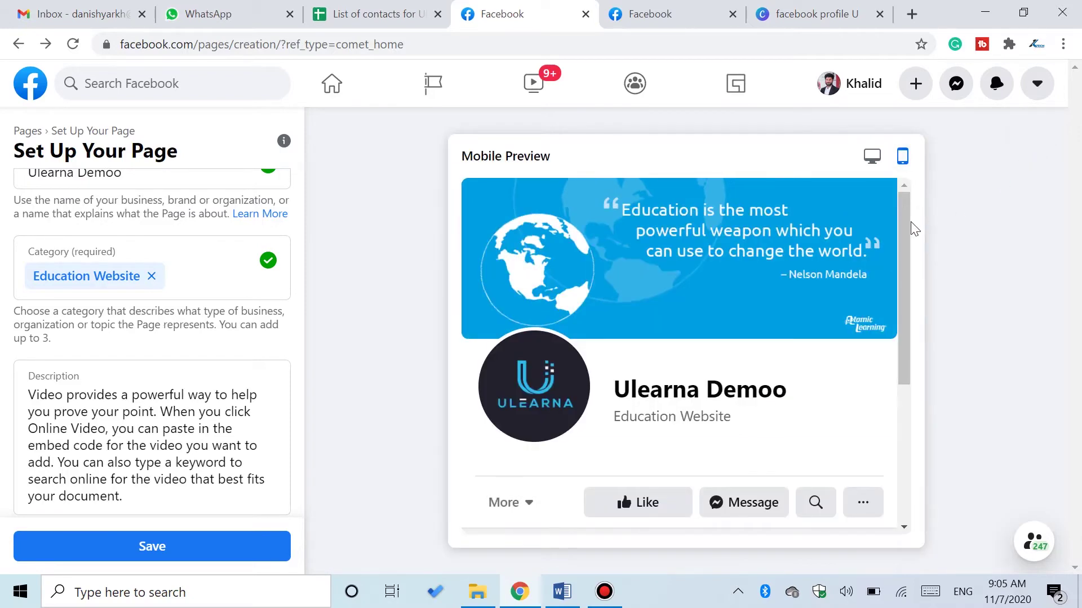
scroll(915, 229, "down", 2)
scroll(913, 282, "up", 1)
scroll(914, 282, "down", 3)
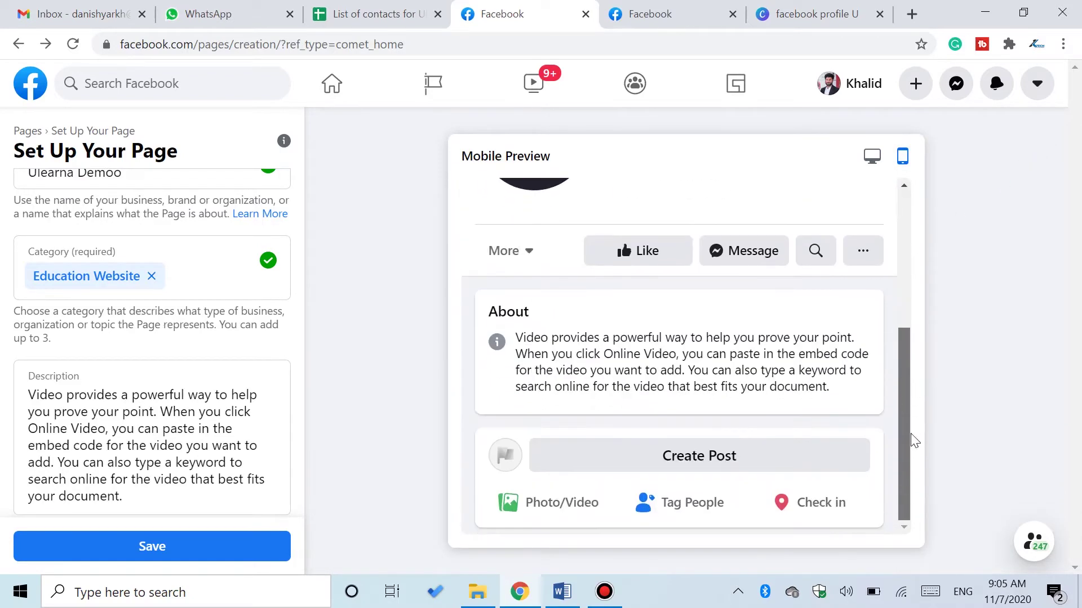
scroll(914, 435, "up", 5)
left_click(873, 158)
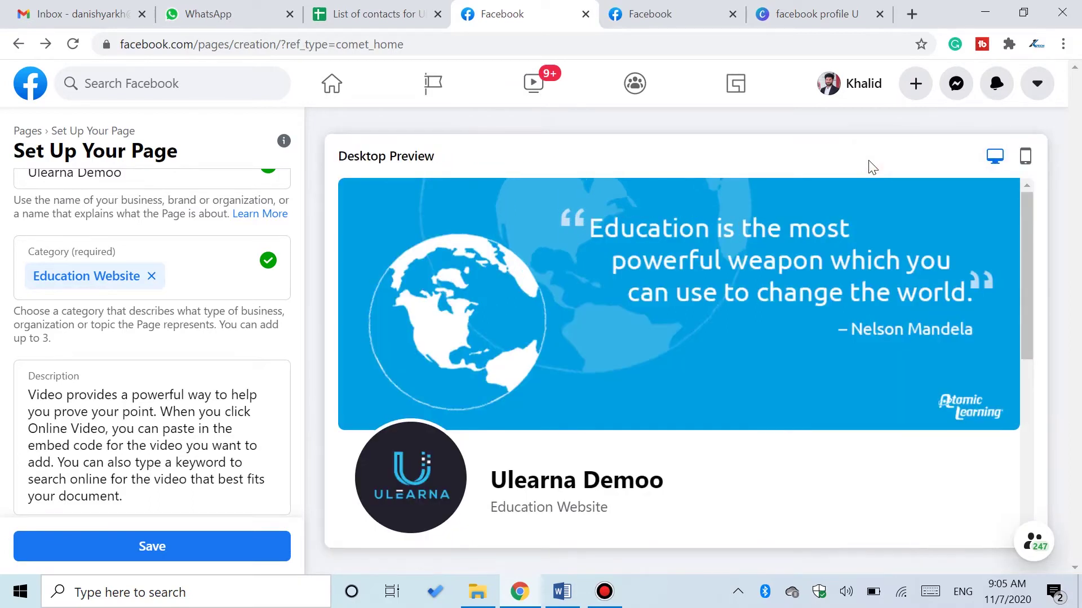
- Save the setup and look over the live Ulearna Demoo page with its logo and cover
left_click(210, 546)
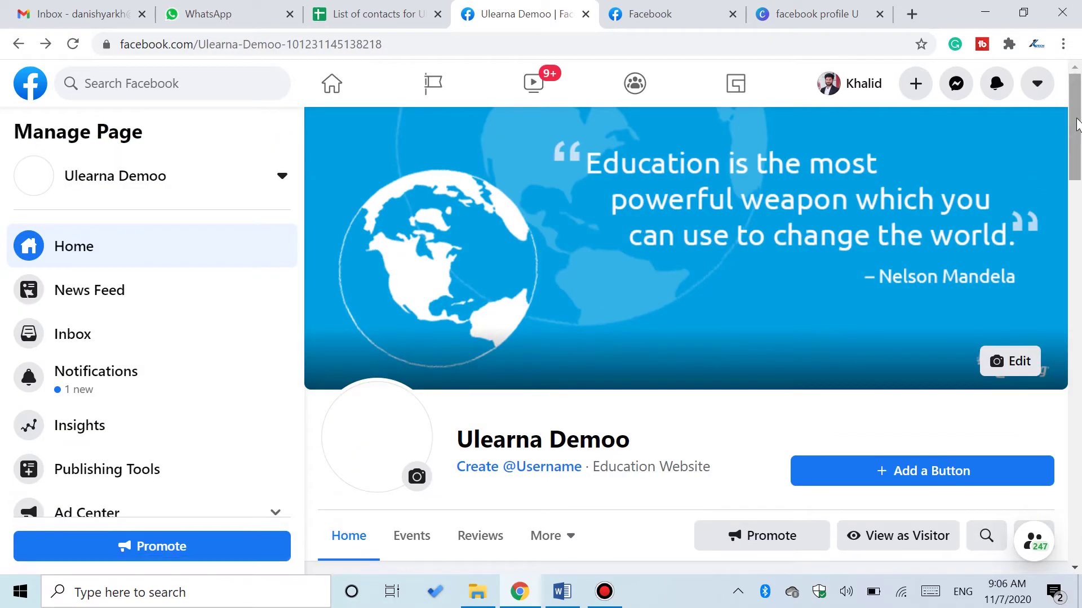
left_click_drag(1076, 123, 1076, 182)
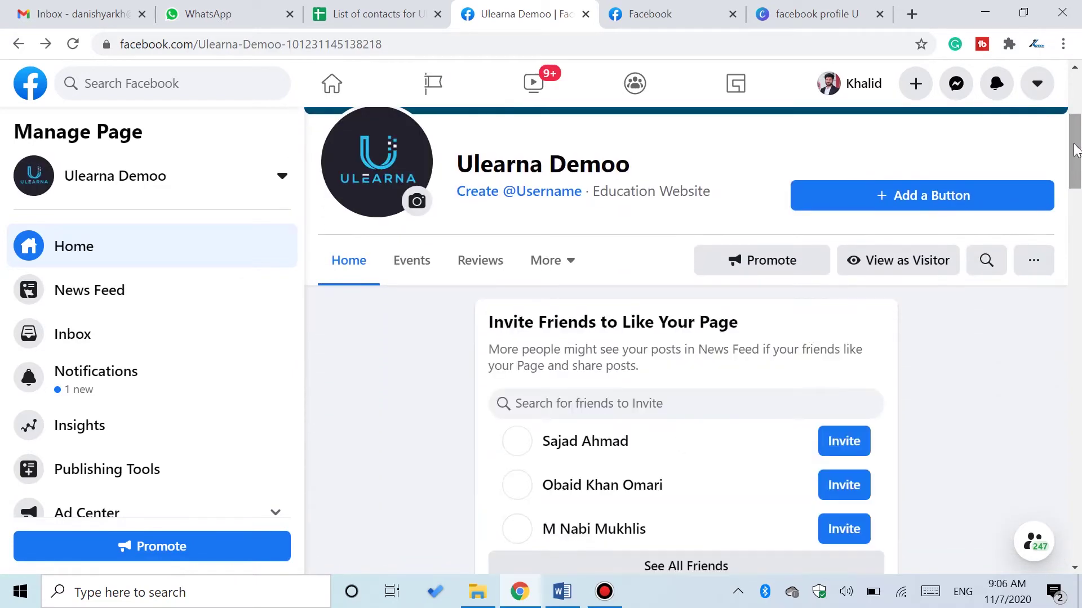
left_click_drag(1076, 149, 1075, 121)
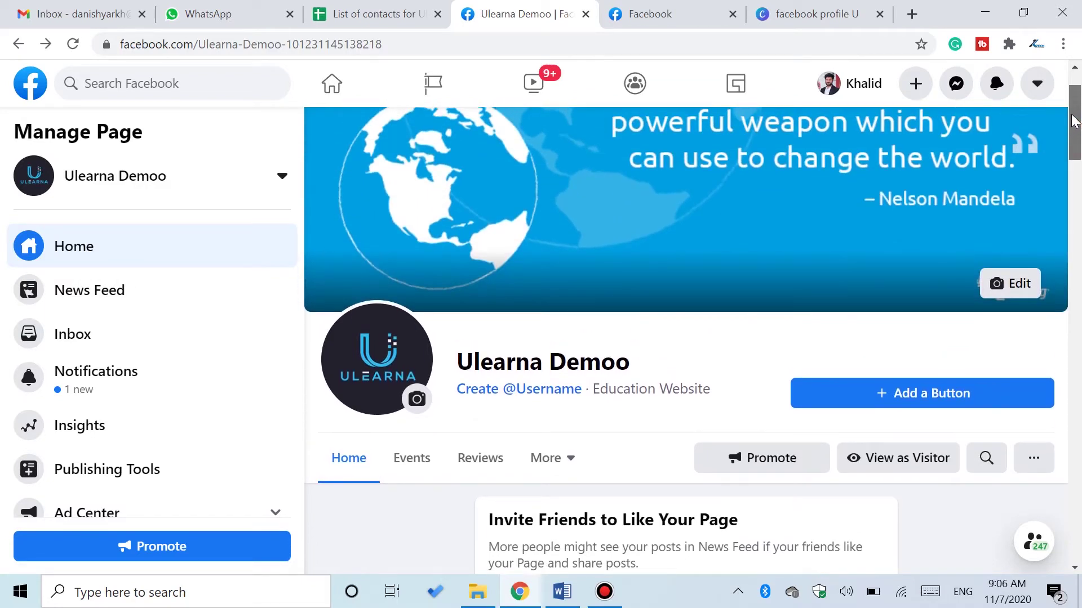
scroll(1073, 124, "down", 3)
left_click(566, 291)
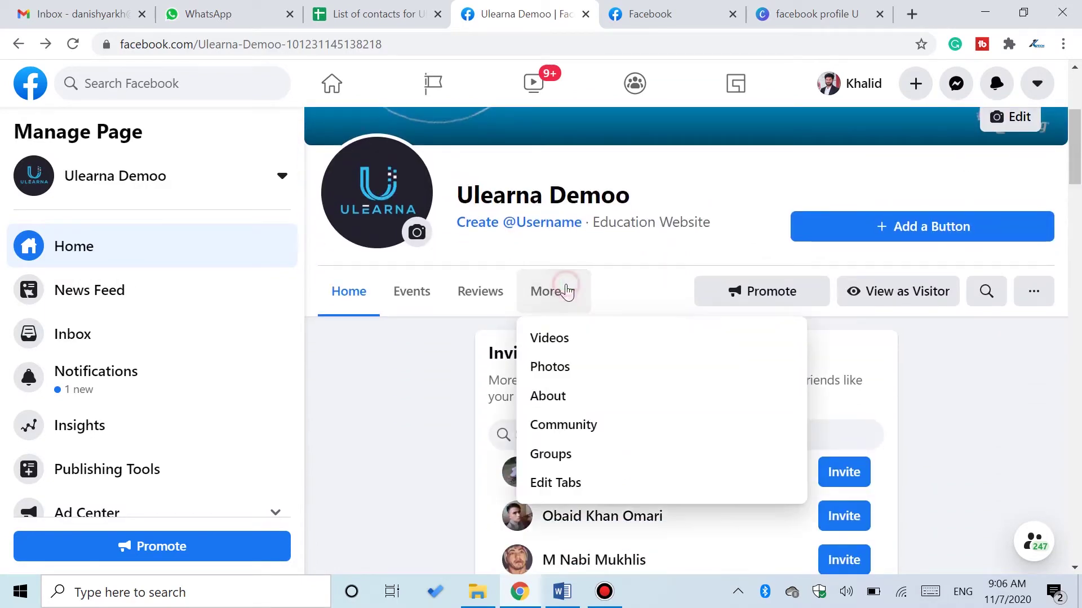
- Go to the page's About section and open Edit Page Info
left_click(563, 403)
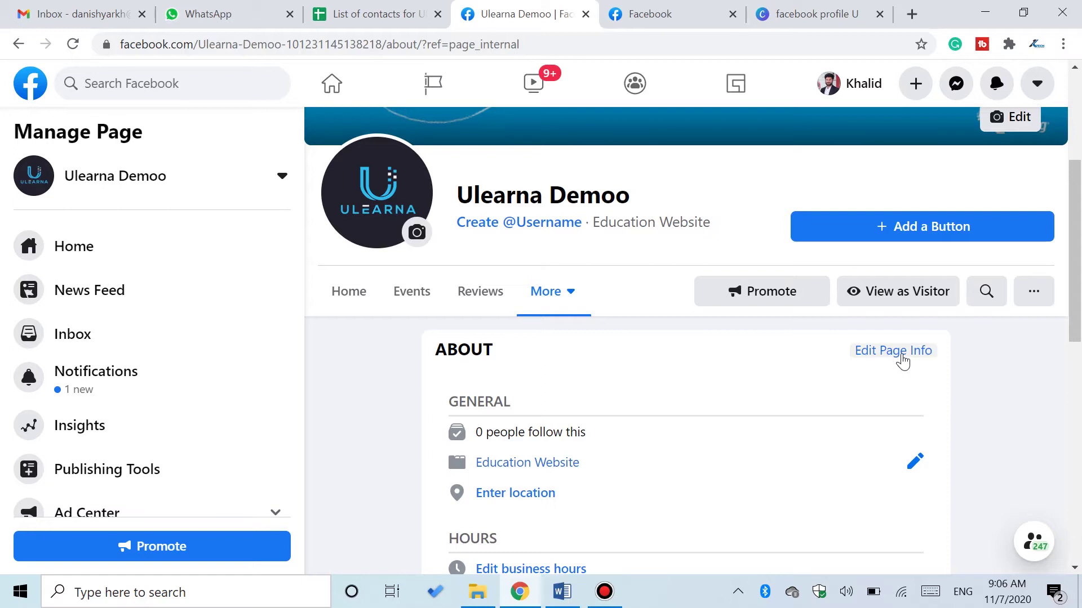
left_click(900, 356)
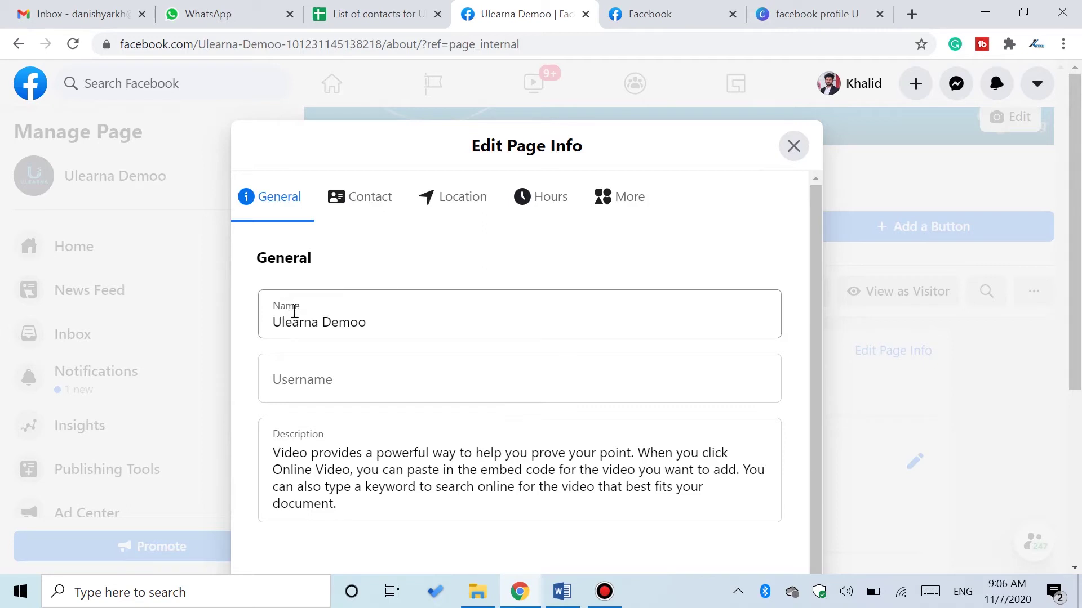
- Enter the username UlearnaDemoo and scroll back up to review the General info
left_click(299, 381)
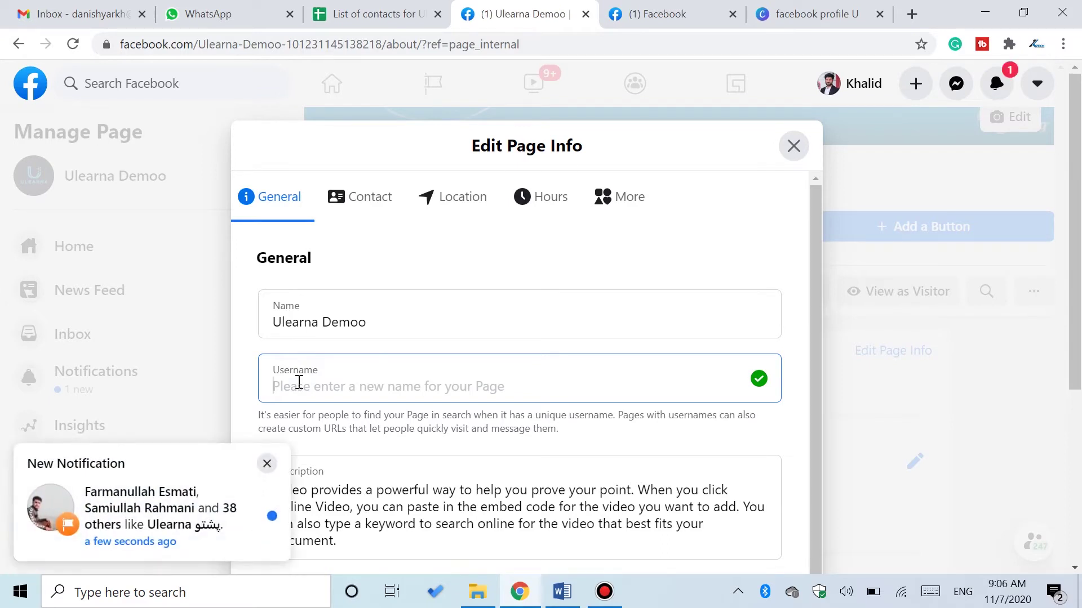
left_click(267, 463)
left_click(337, 379)
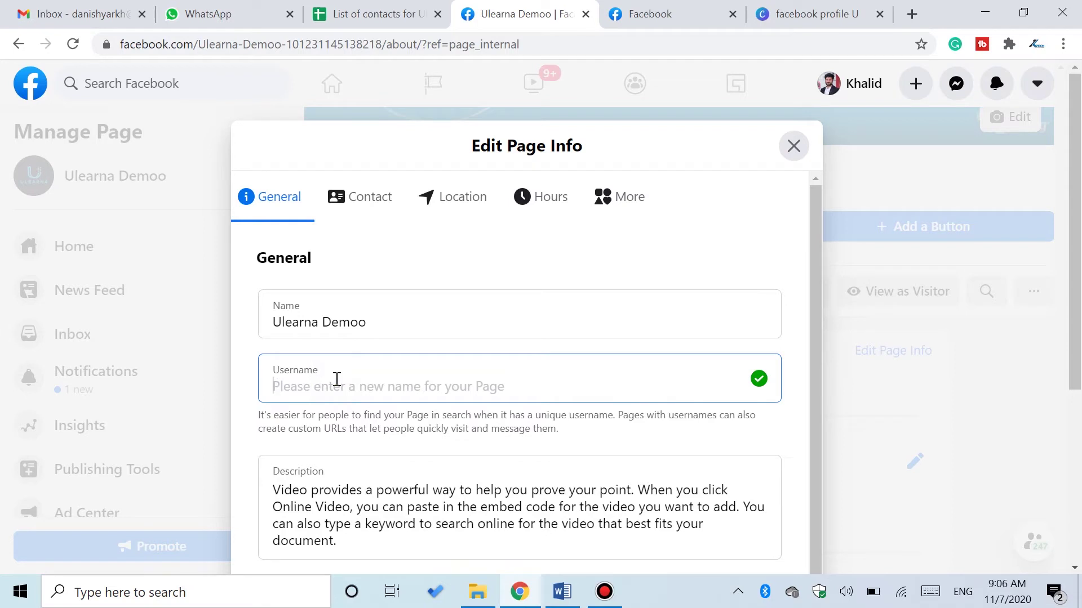
type("Ulearna")
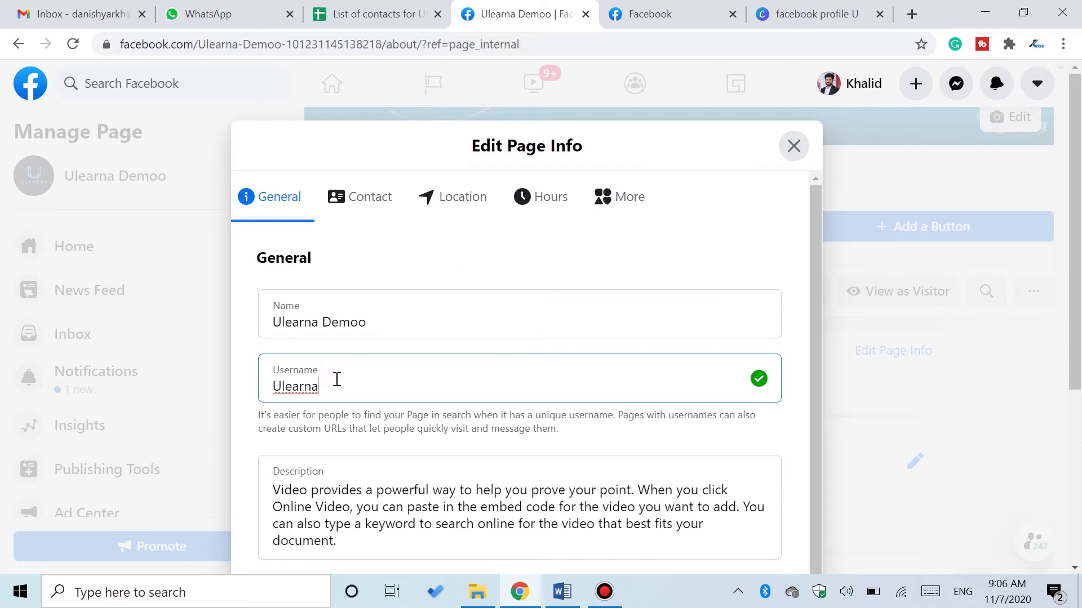
type("Demoo")
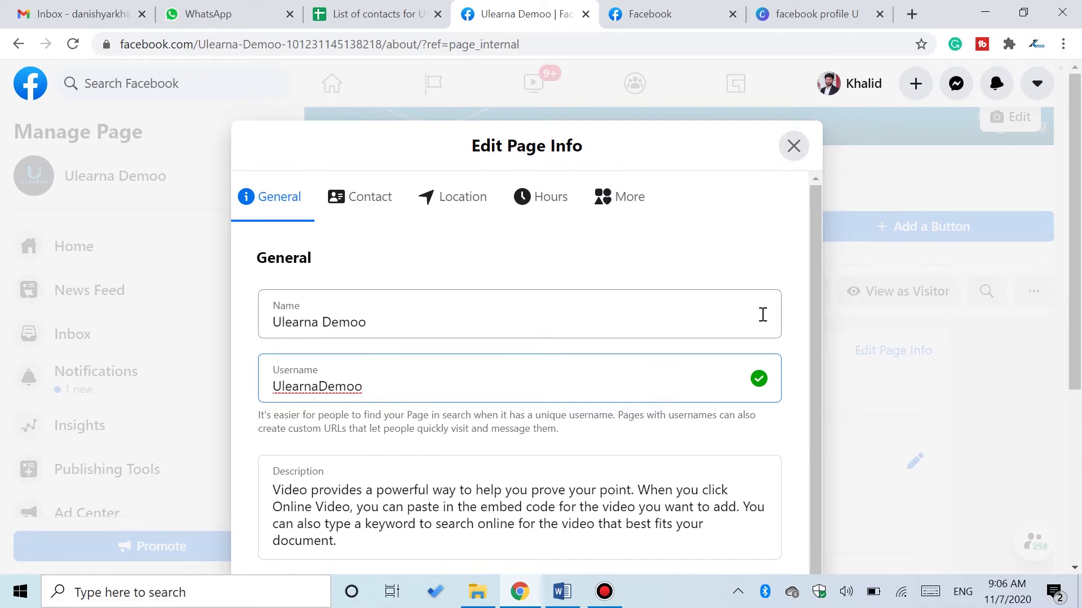
left_click_drag(816, 297, 811, 361)
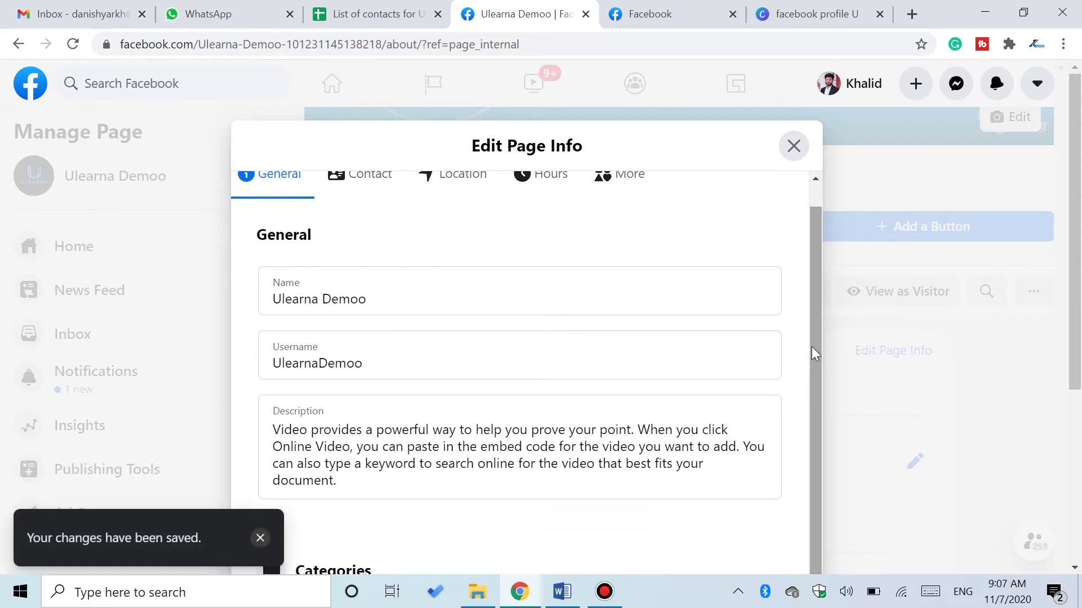
left_click_drag(1076, 237, 1067, 323)
left_click_drag(817, 246, 821, 359)
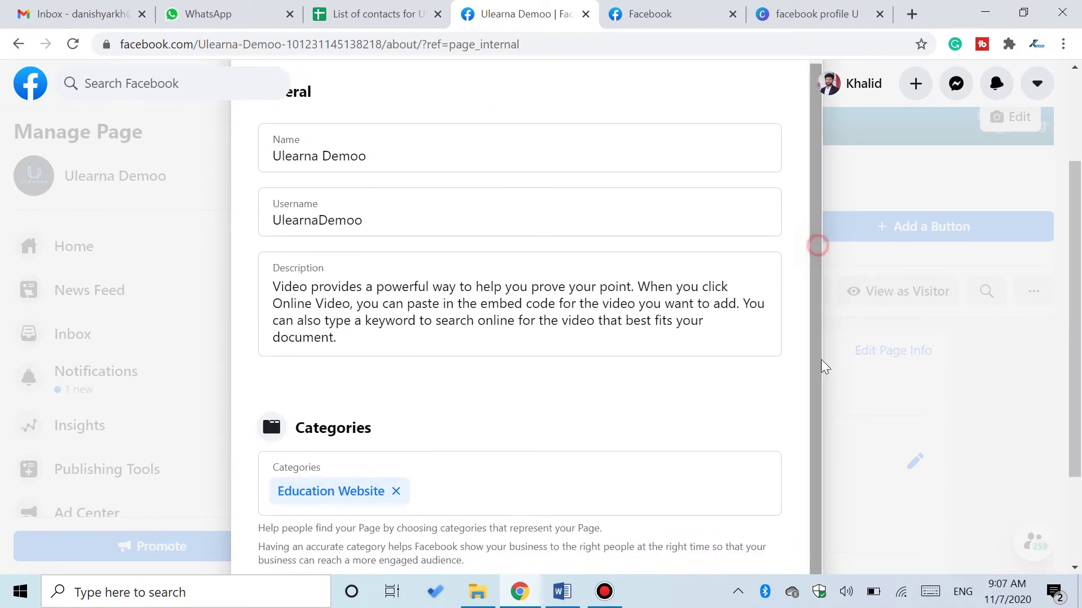
left_click_drag(1070, 326, 1070, 410)
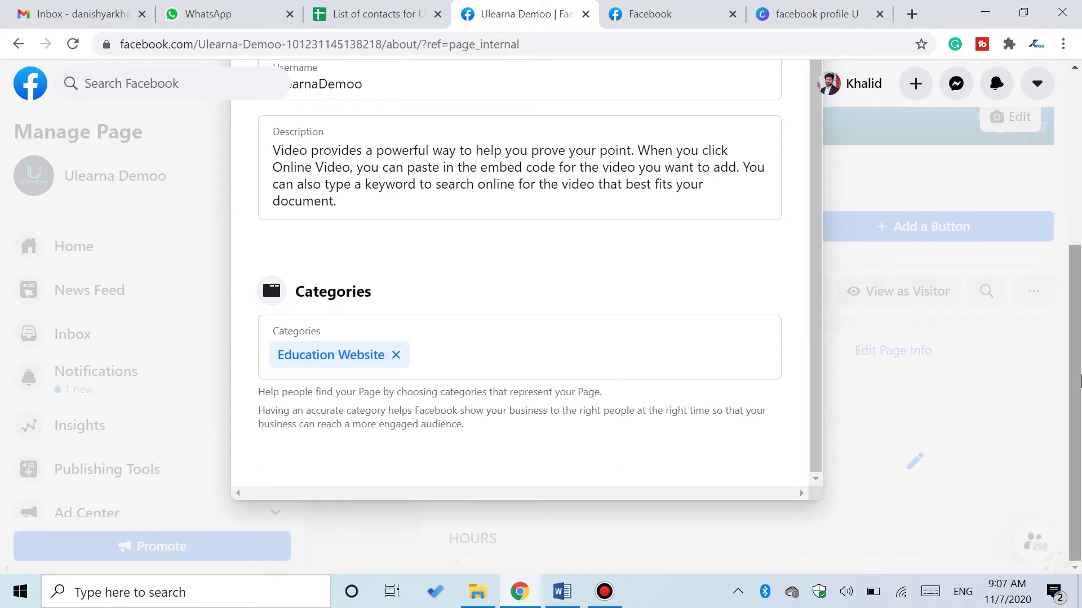
scroll(562, 379, "up", 5)
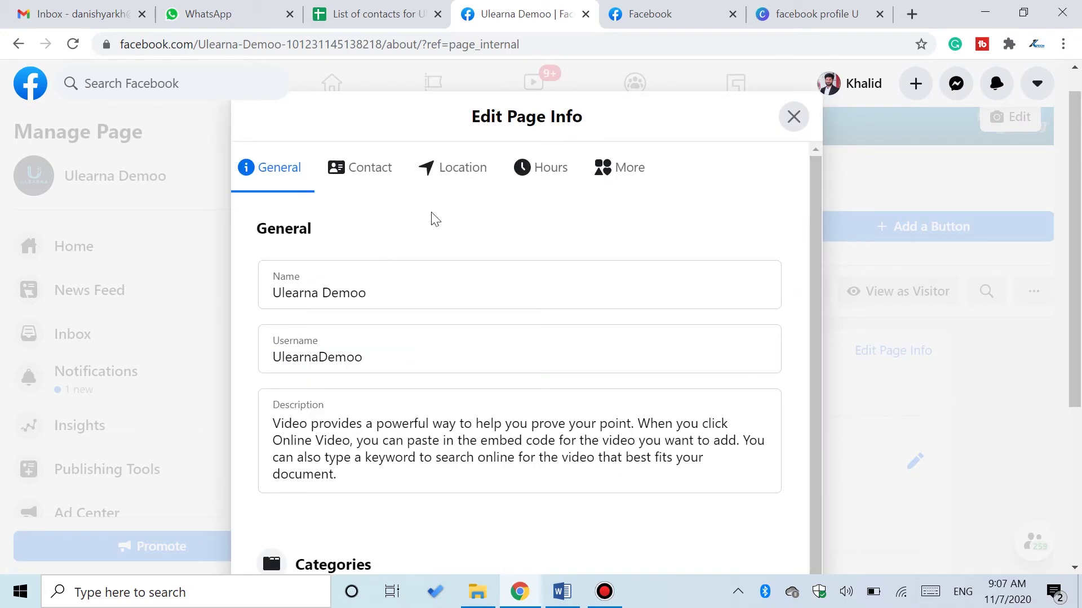
- On the Contact tab, choose the Afghanistan +93 country code and enter the page's phone number
left_click(372, 180)
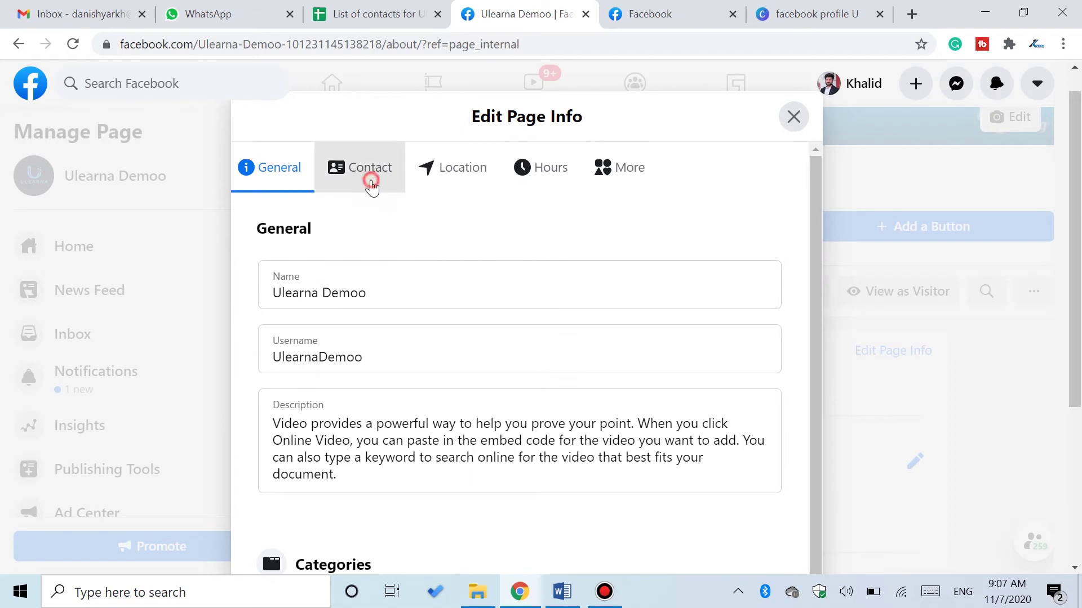
left_click(328, 286)
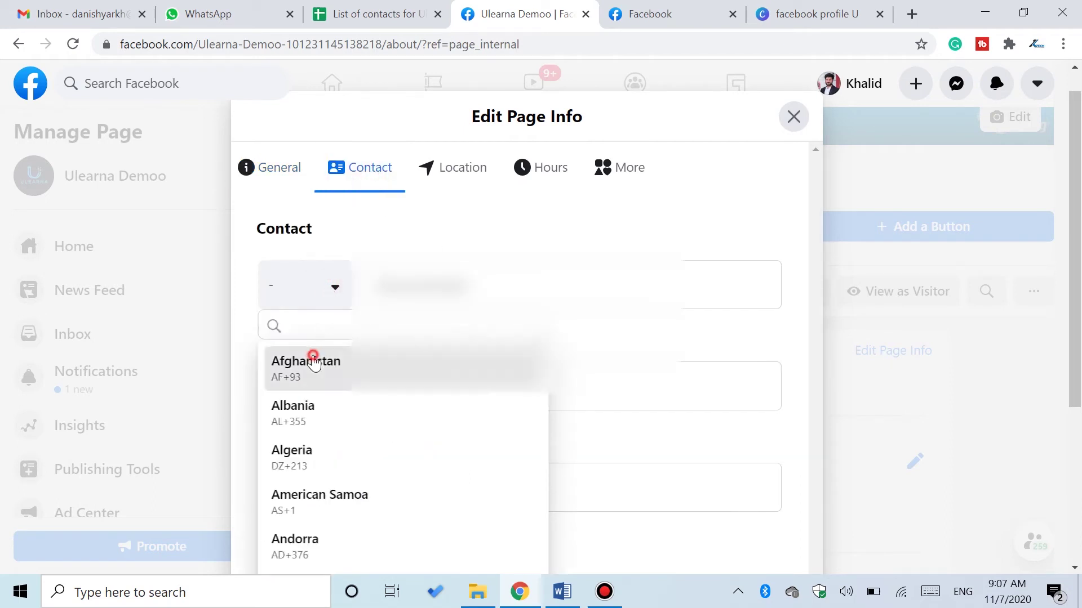
left_click(314, 364)
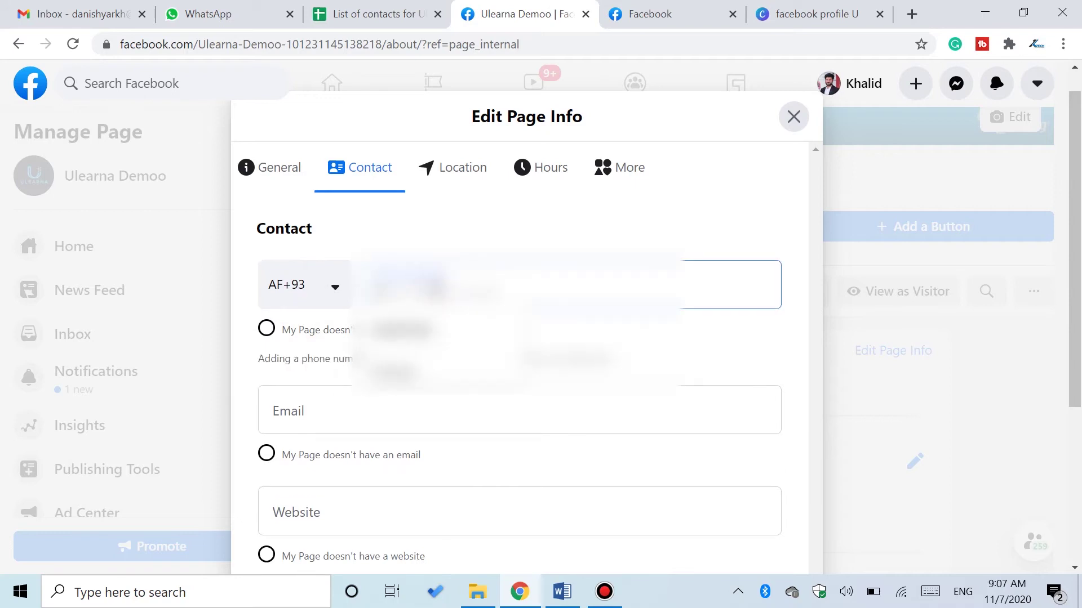
left_click(435, 329)
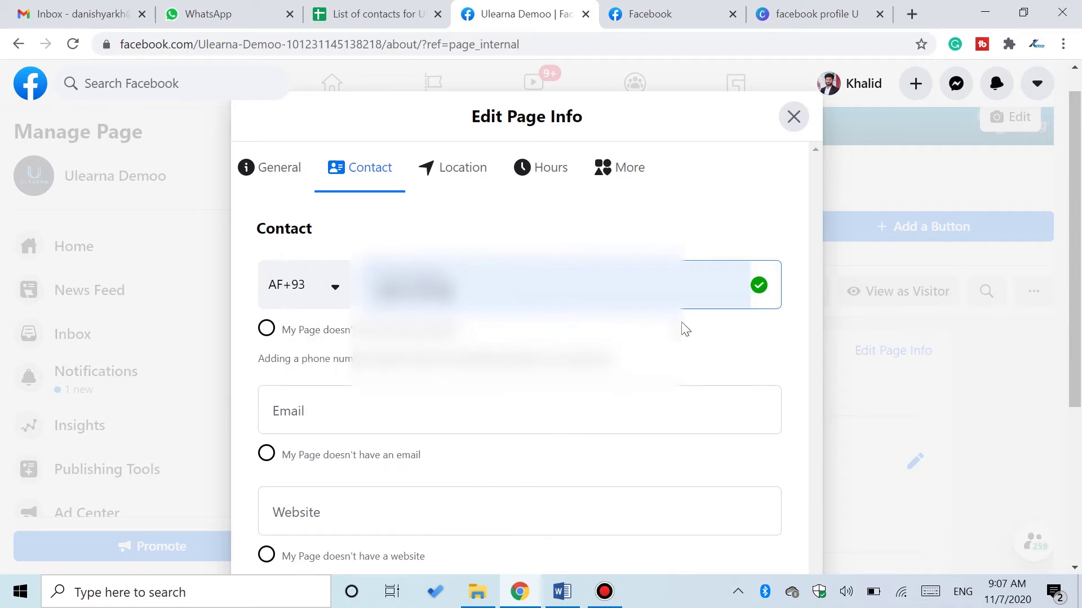
- Enter the page's contact email address and save the contact details
scroll(420, 275, "down", 2)
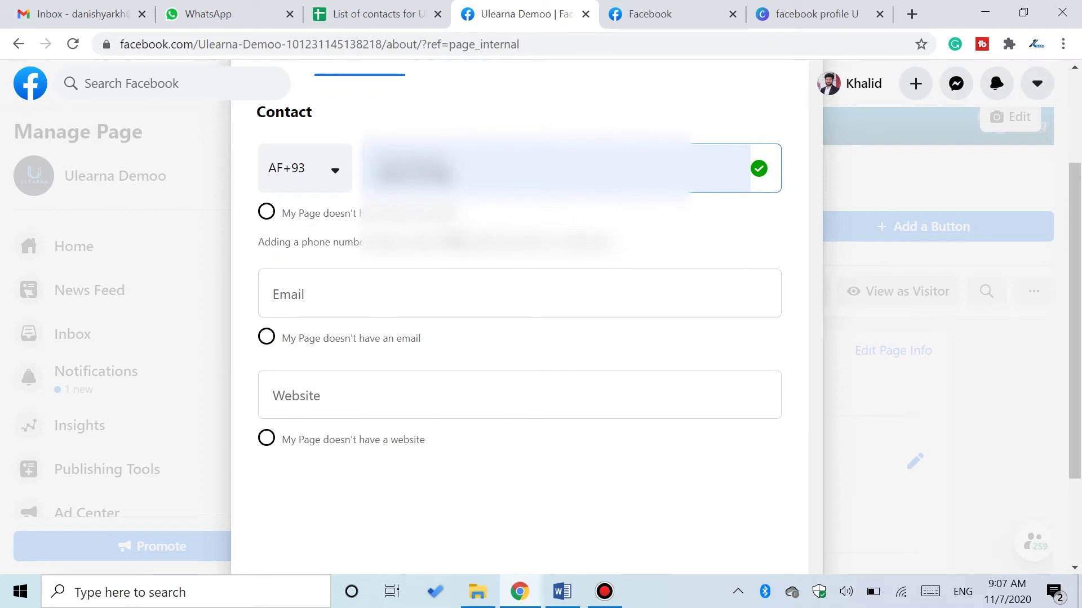
left_click(405, 295)
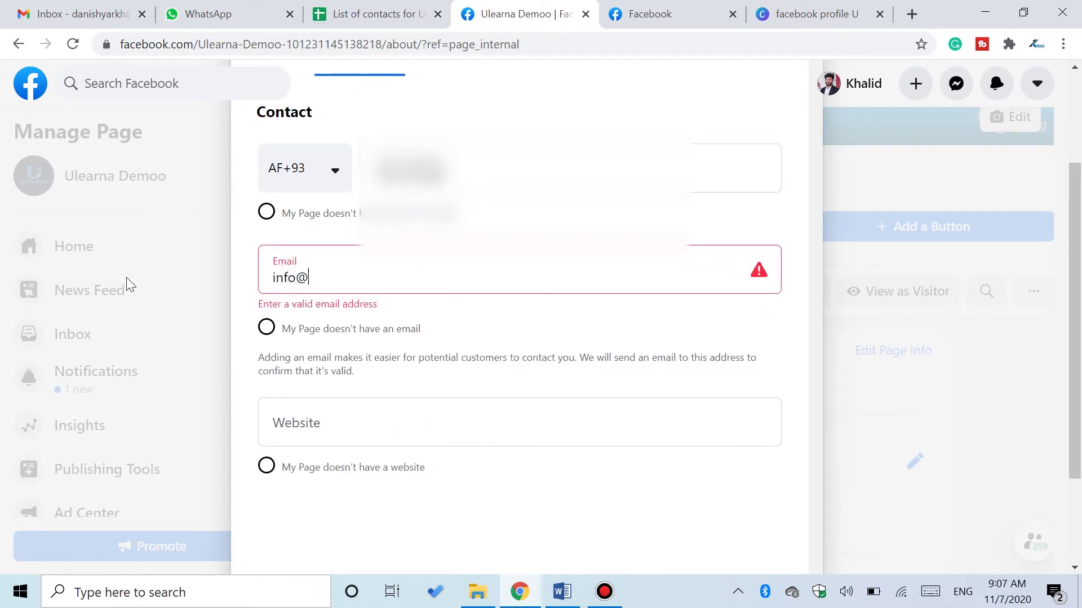
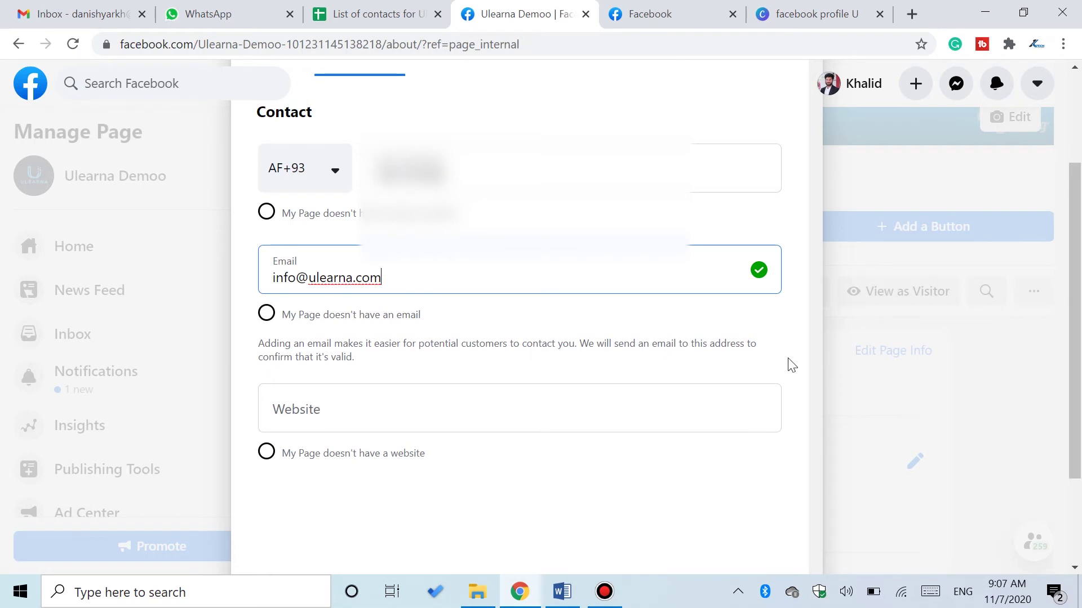
scroll(788, 366, "down", 2)
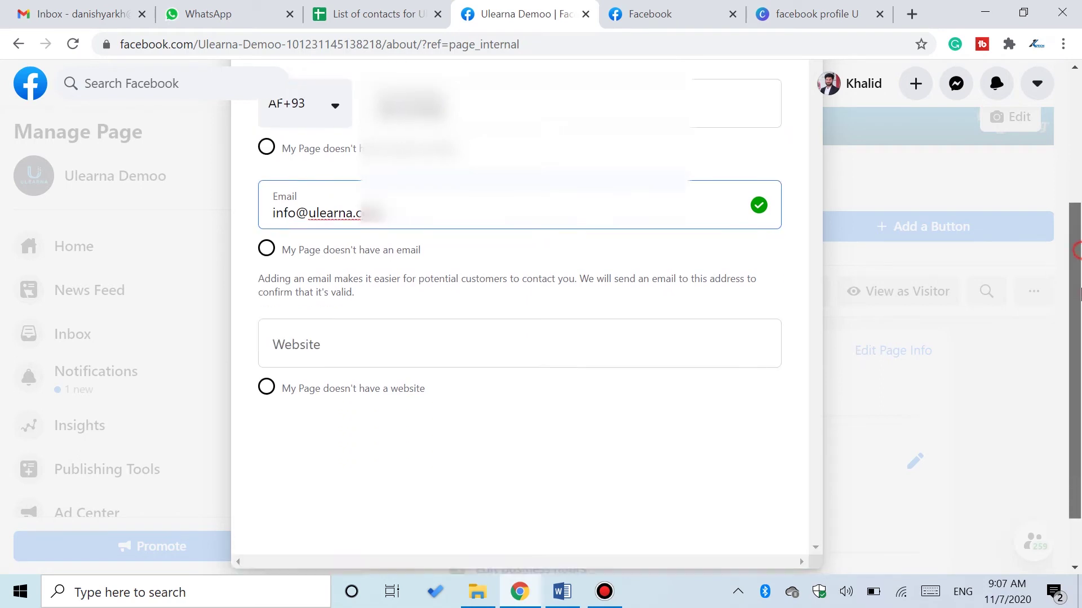
left_click(364, 334)
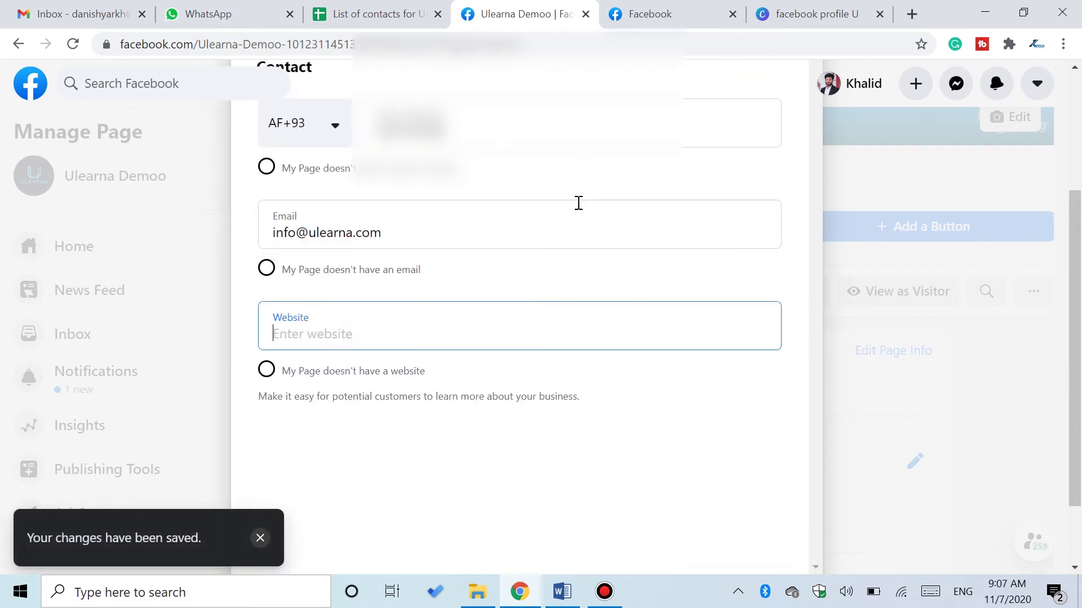
left_click(912, 14)
type("ulearna.com")
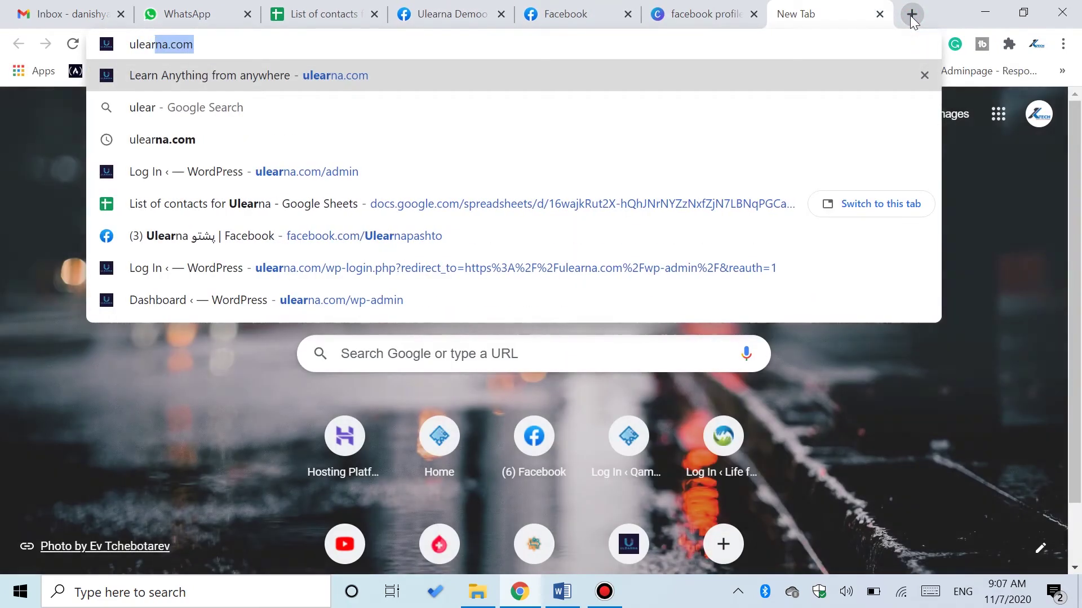
key("Return")
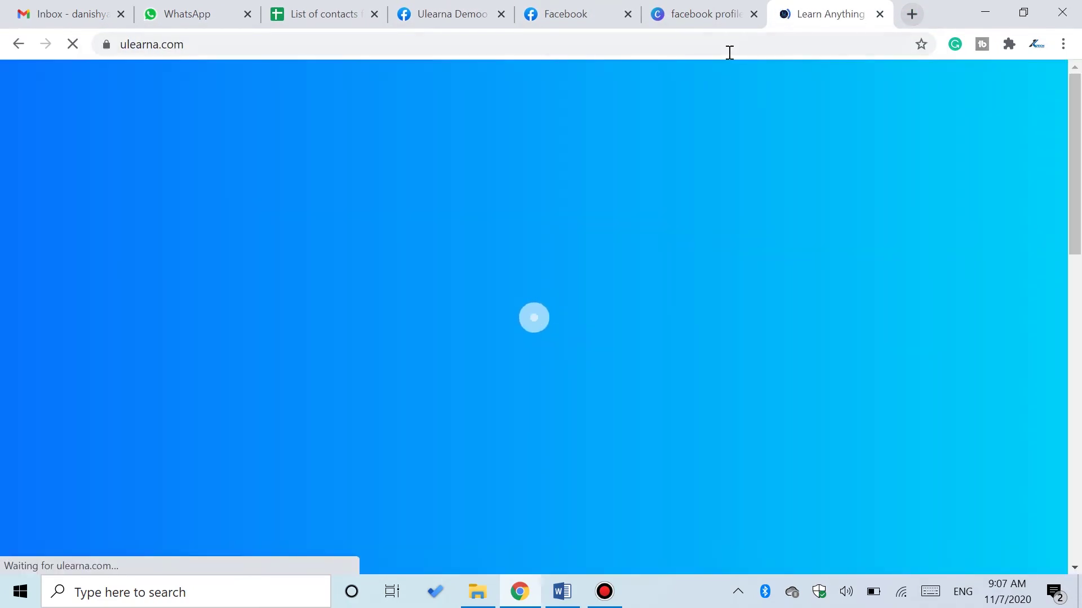
left_click(612, 46)
key("ctrl+c")
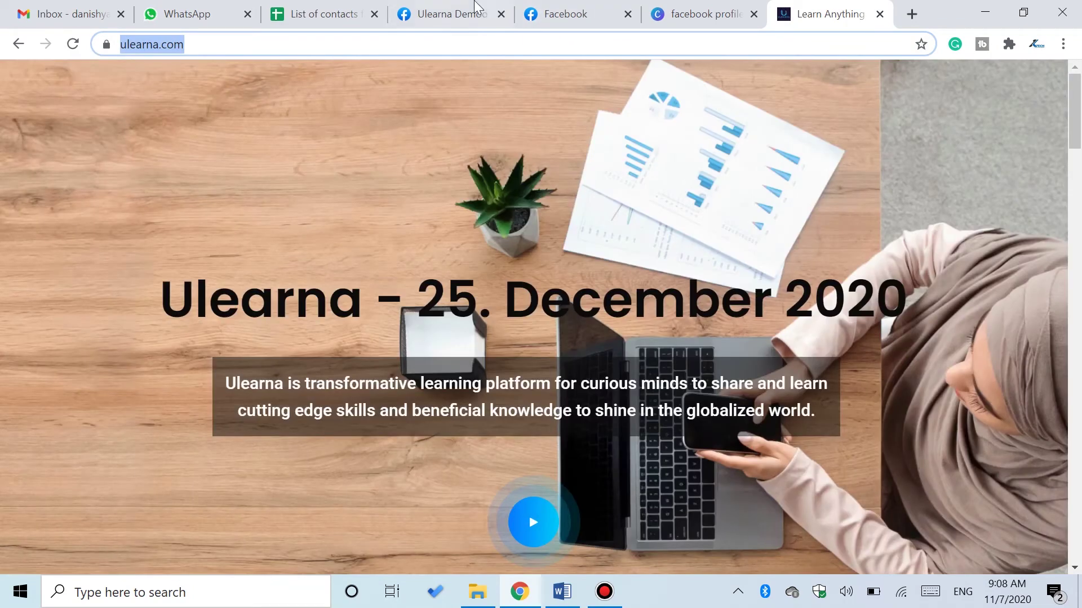
left_click(479, 11)
key("ctrl+v")
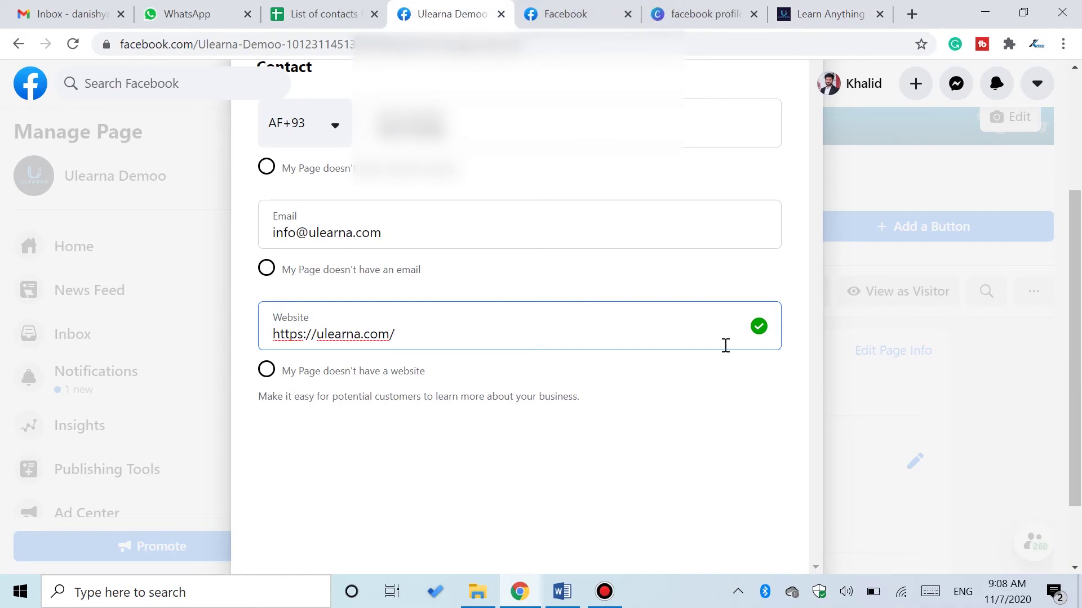
left_click_drag(1076, 315, 1079, 151)
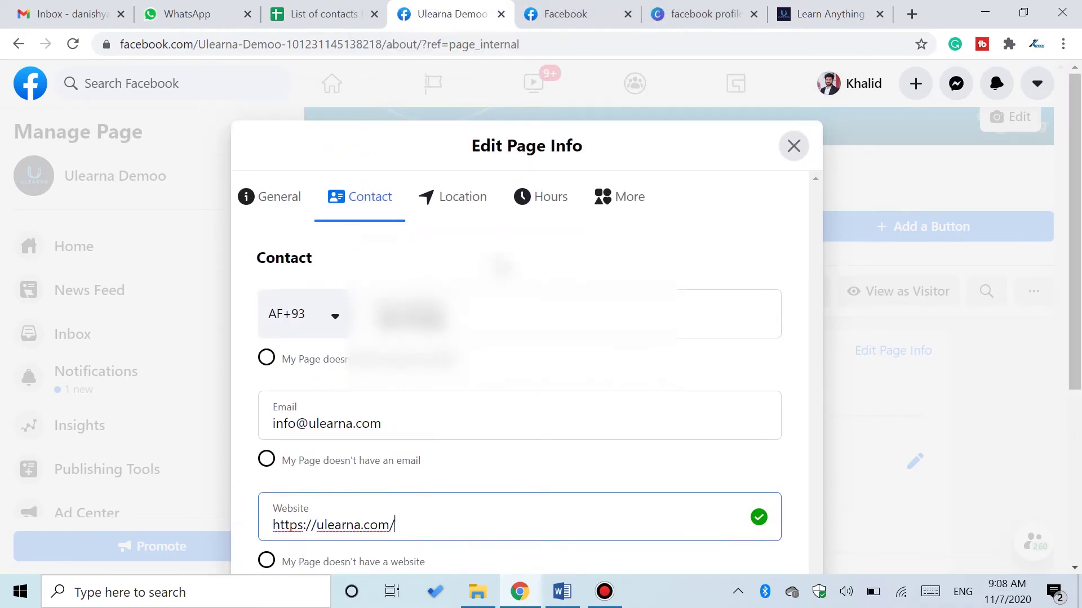
left_click(453, 208)
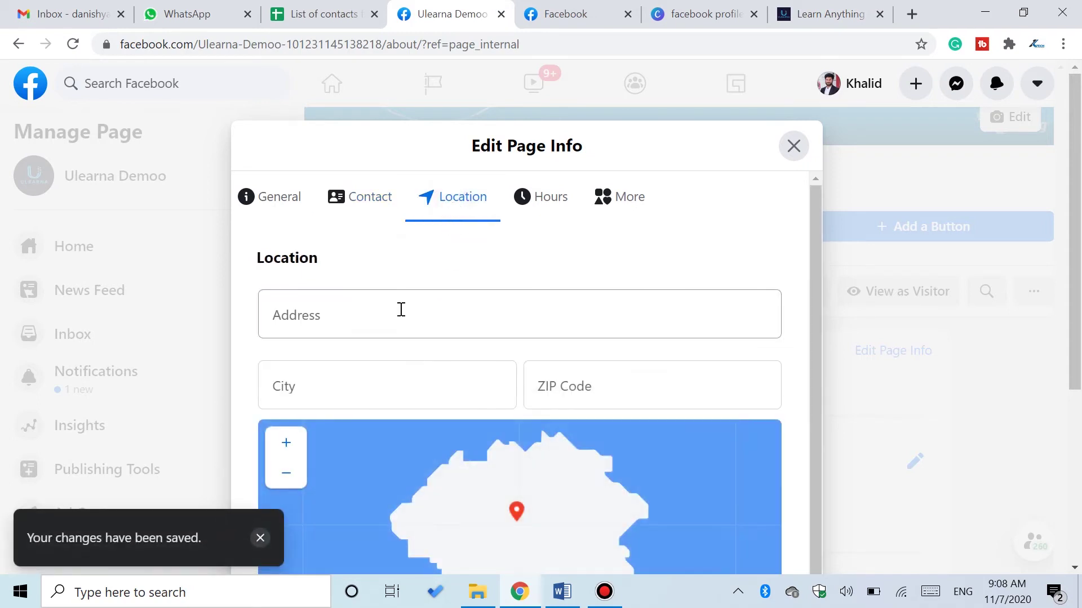
- Try the Address field and dismiss its suggestions without choosing any
left_click(401, 309)
left_click(380, 284)
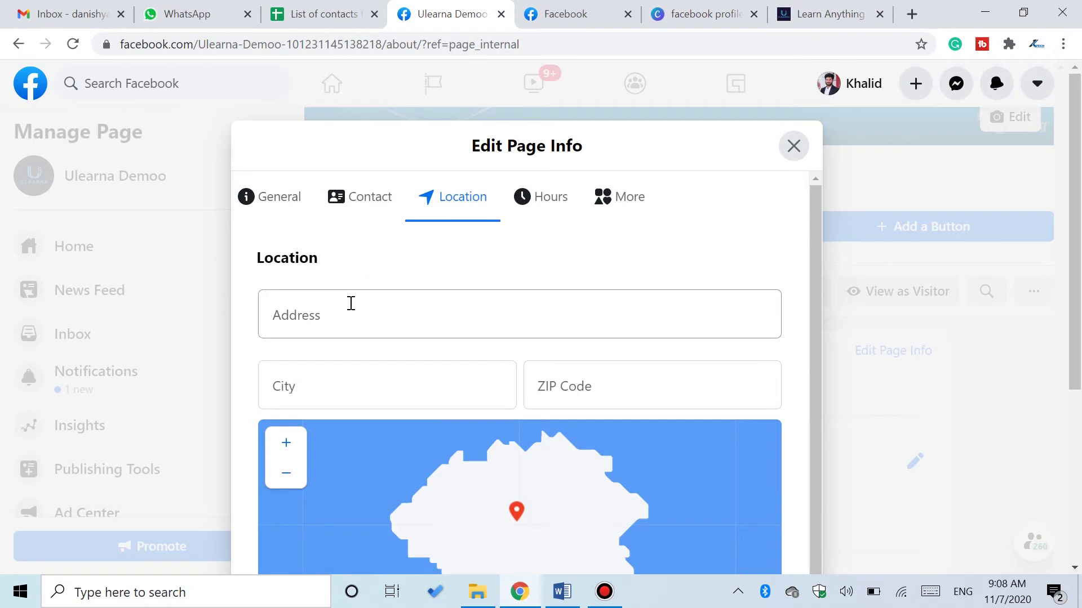
left_click(333, 310)
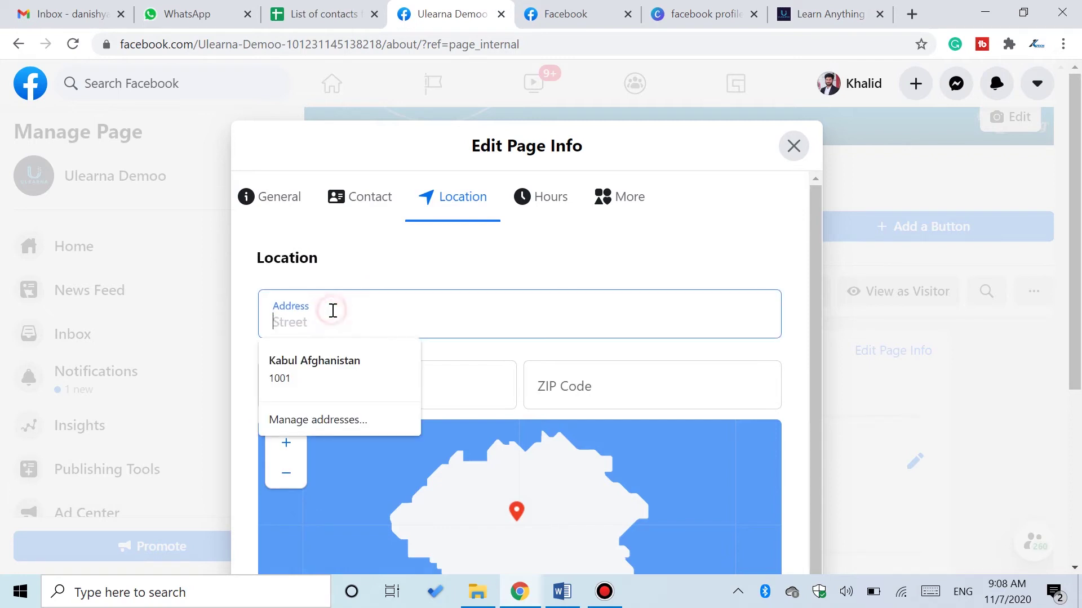
left_click(416, 270)
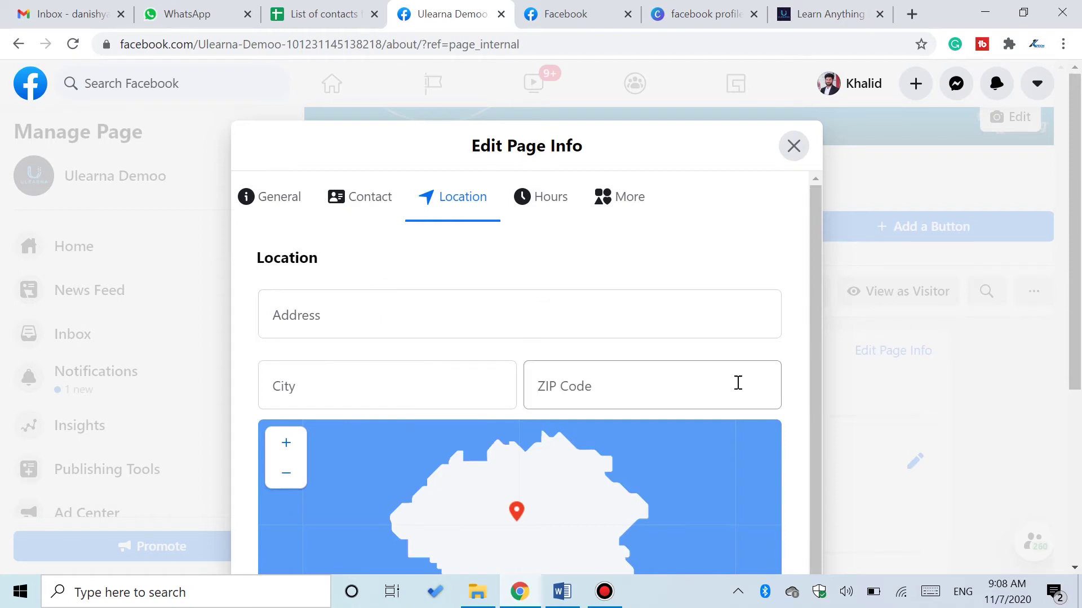
- Look over the City, ZIP and map fields unchanged, then bring up the Hours options
scroll(887, 304, "down", 3)
left_click_drag(812, 266, 814, 414)
left_click(795, 424)
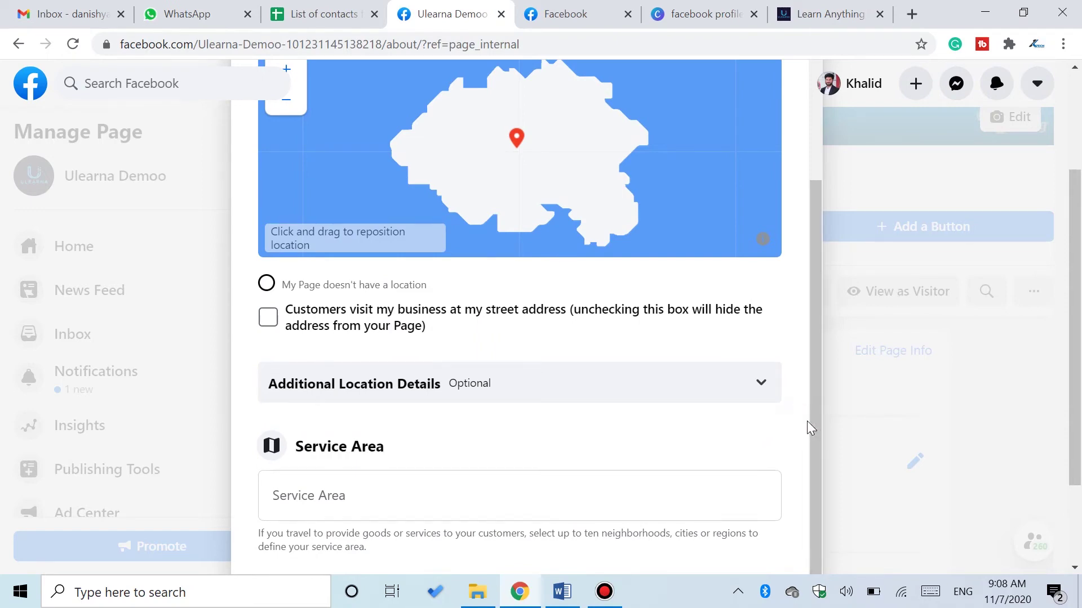
left_click_drag(816, 421, 824, 280)
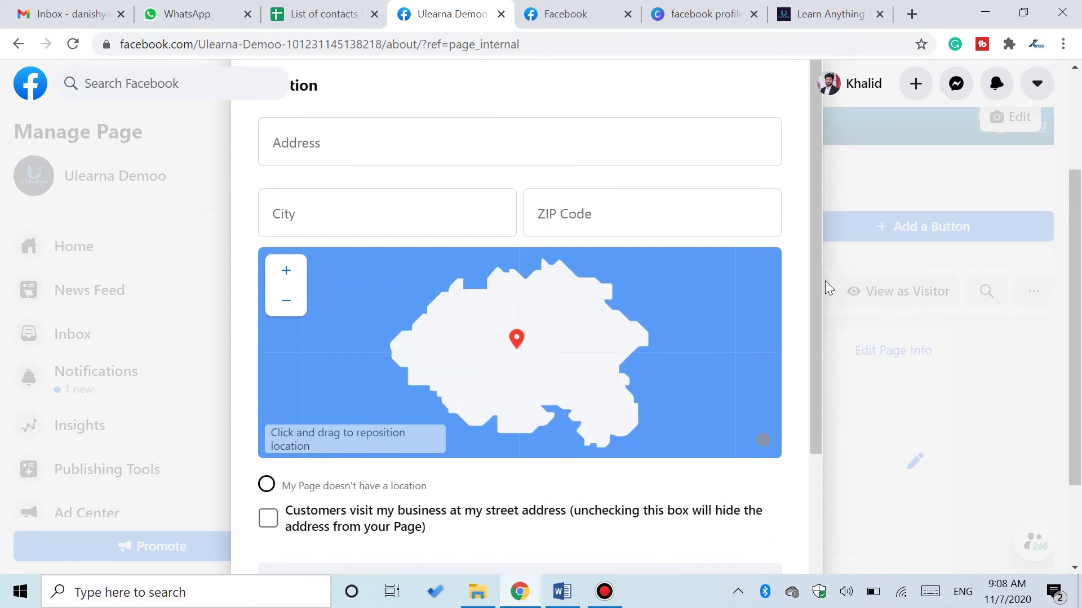
scroll(829, 275, "up", 2)
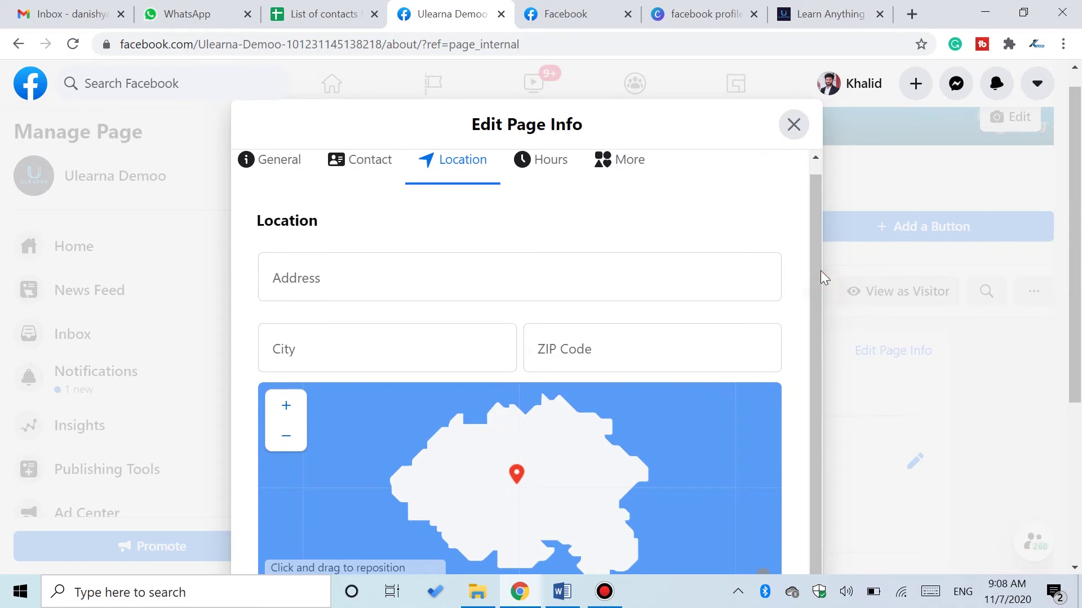
scroll(819, 274, "up", 1)
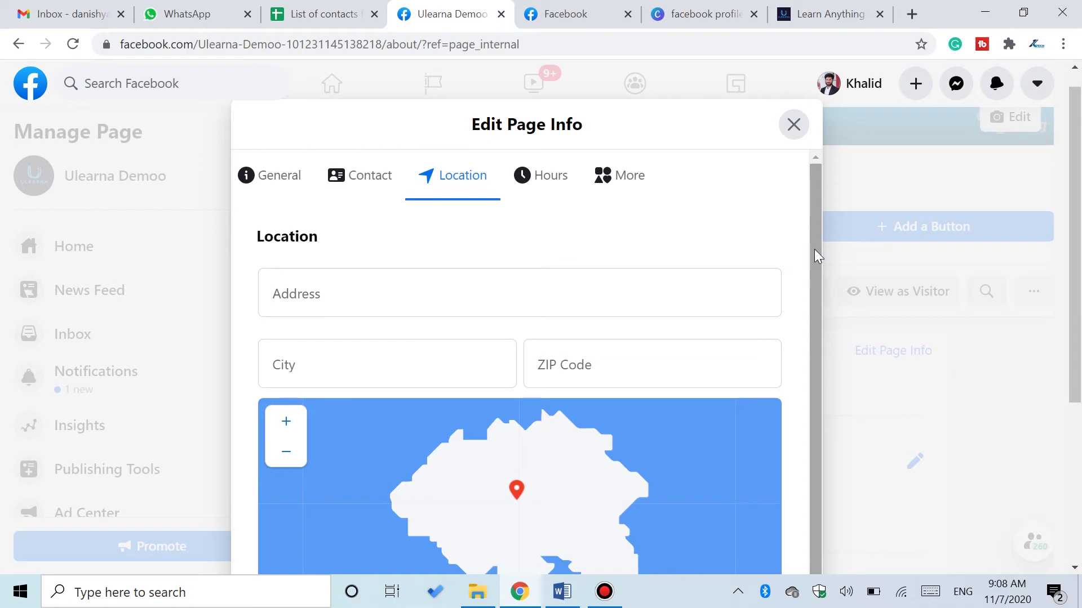
left_click(554, 189)
mouse_move(1077, 210)
left_mouse_down()
mouse_move(1078, 250)
mouse_move(1074, 222)
left_mouse_up()
- Set Hours to Always Open, review the More tab with Price Range Unspecified, and return to General
left_click(266, 349)
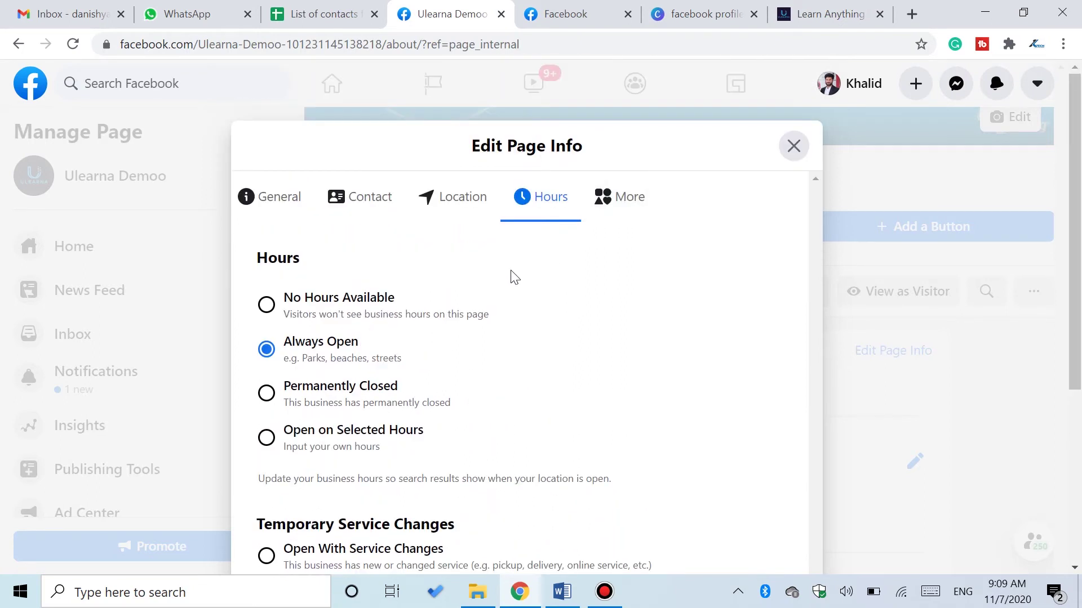
left_click(632, 214)
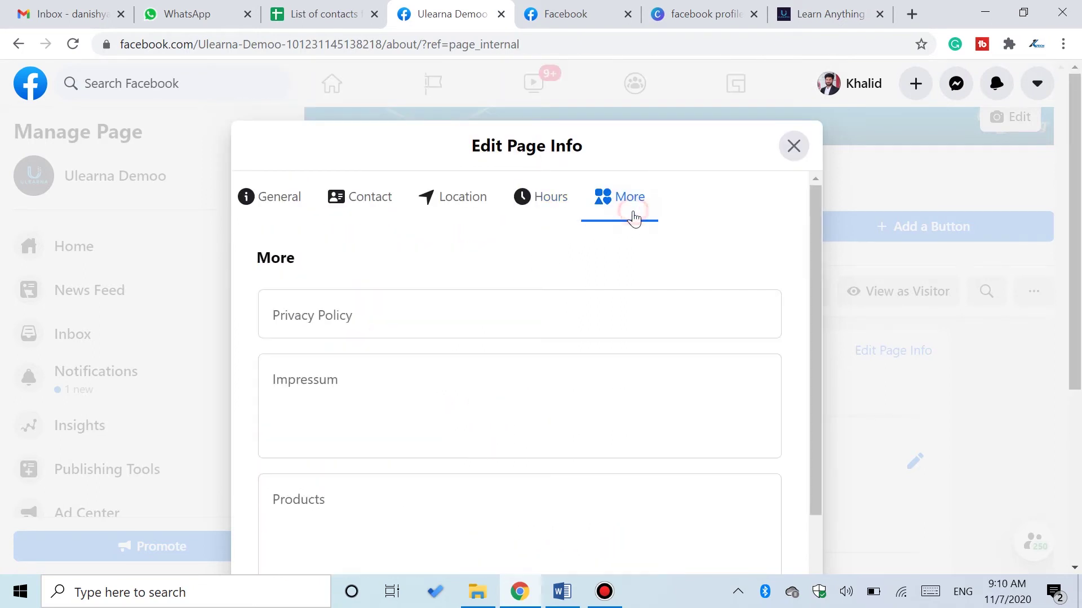
left_click_drag(1077, 224, 1077, 278)
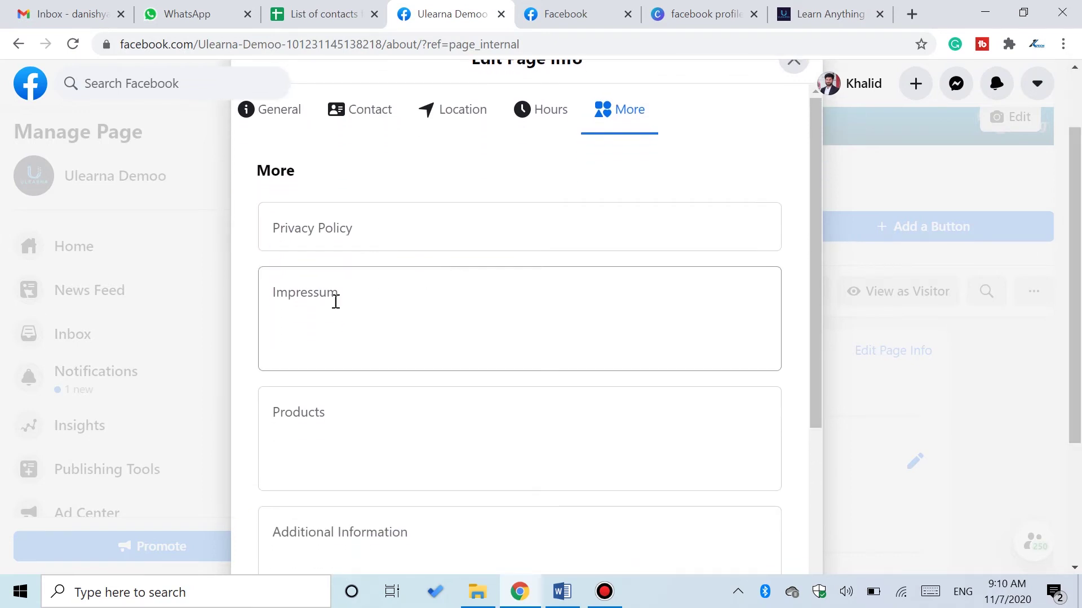
left_click_drag(816, 314, 796, 484)
scroll(789, 502, "down", 2)
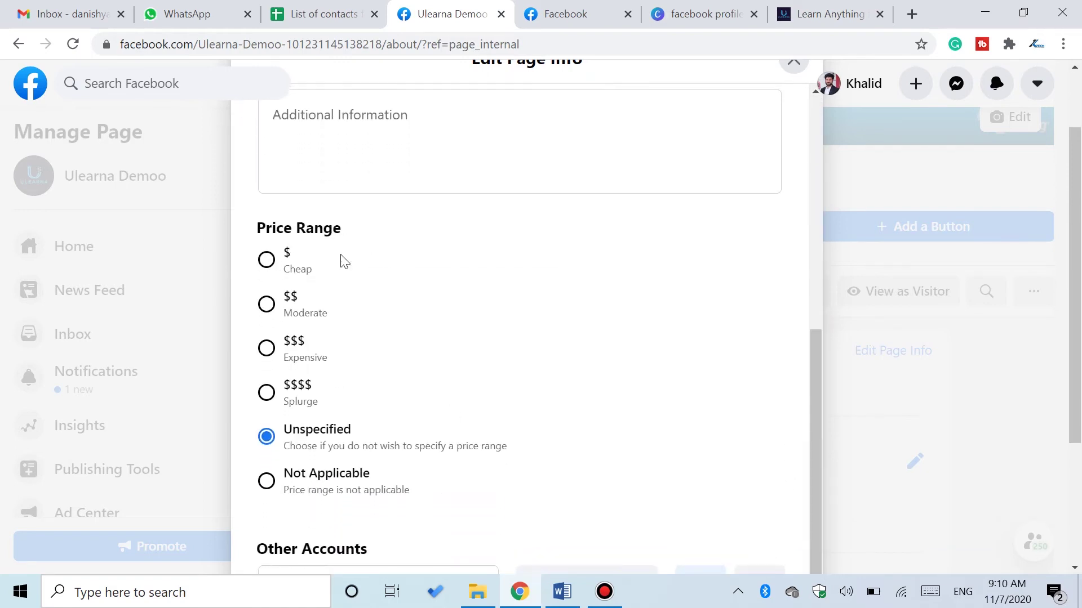
left_click_drag(816, 451, 820, 490)
left_click_drag(1076, 332, 1080, 280)
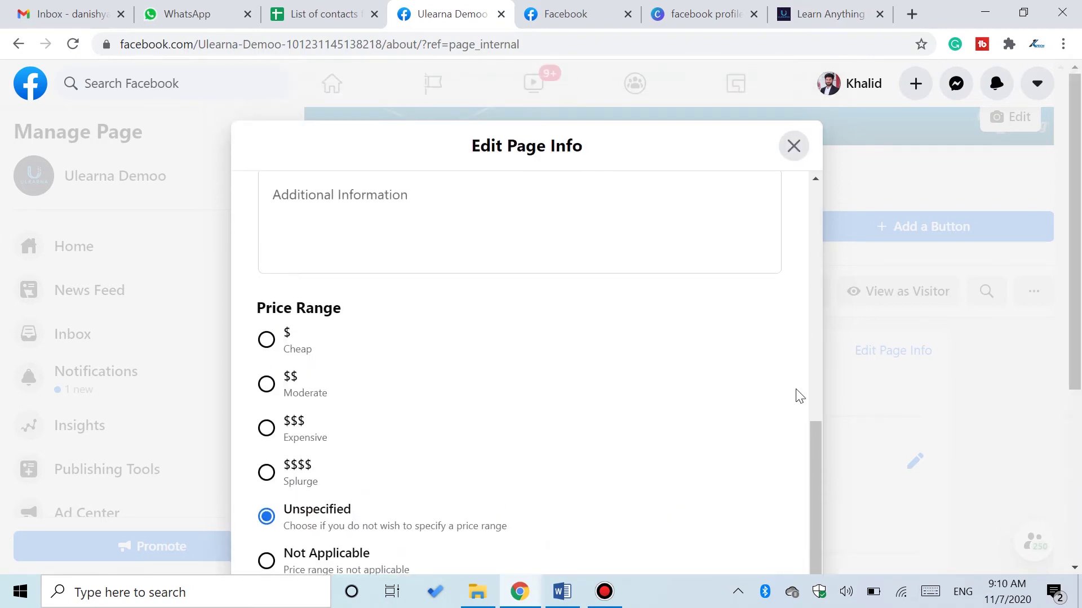
left_click_drag(816, 430, 826, 137)
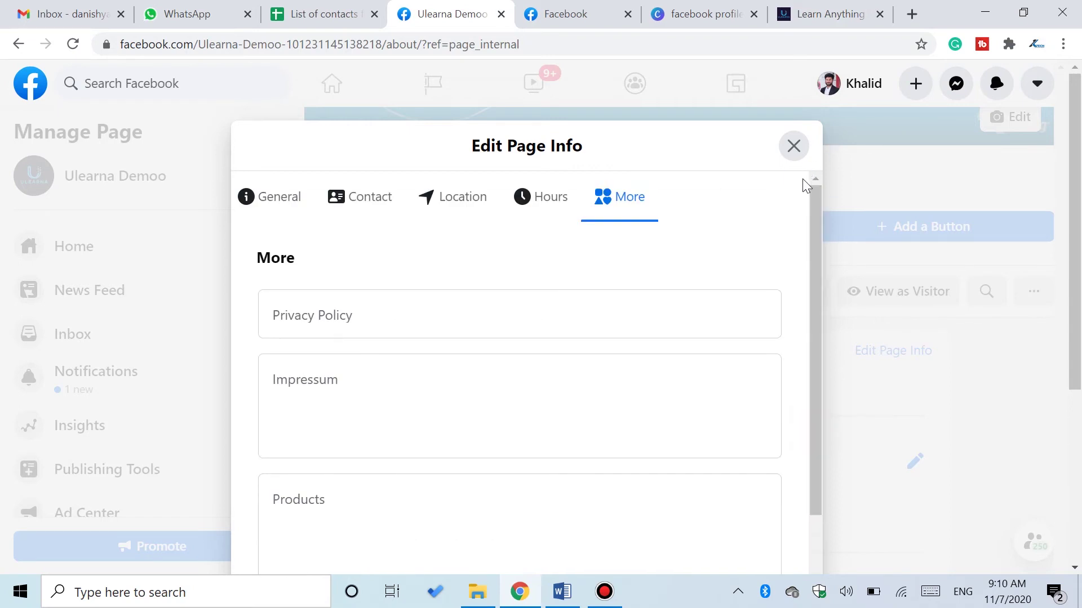
left_click(287, 209)
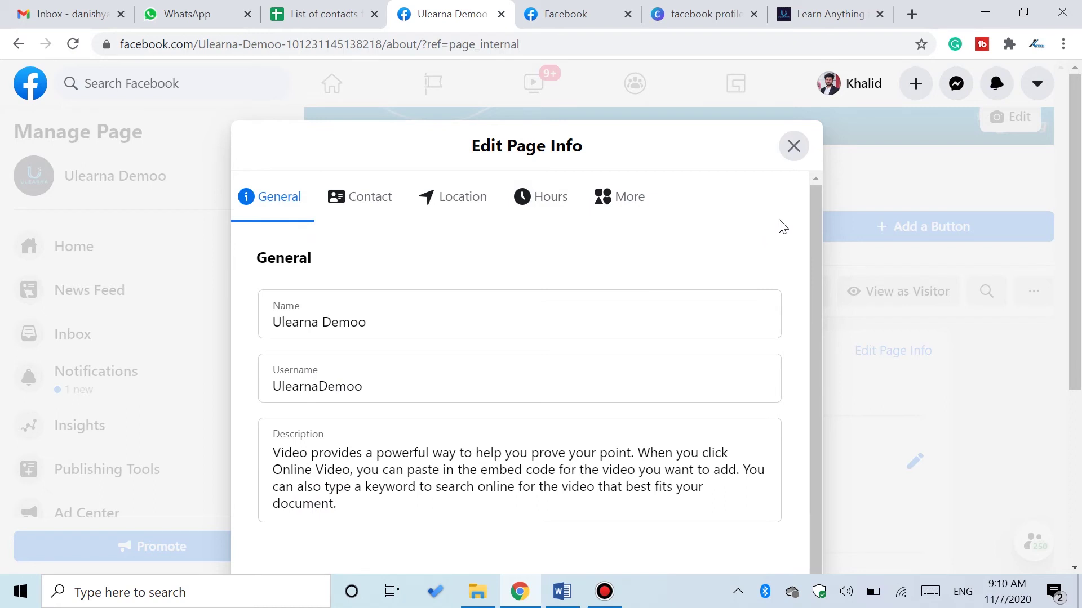
- Close Edit Page Info and scroll through the Ulearna Demoo home page and Manage Page sidebar
left_click(794, 147)
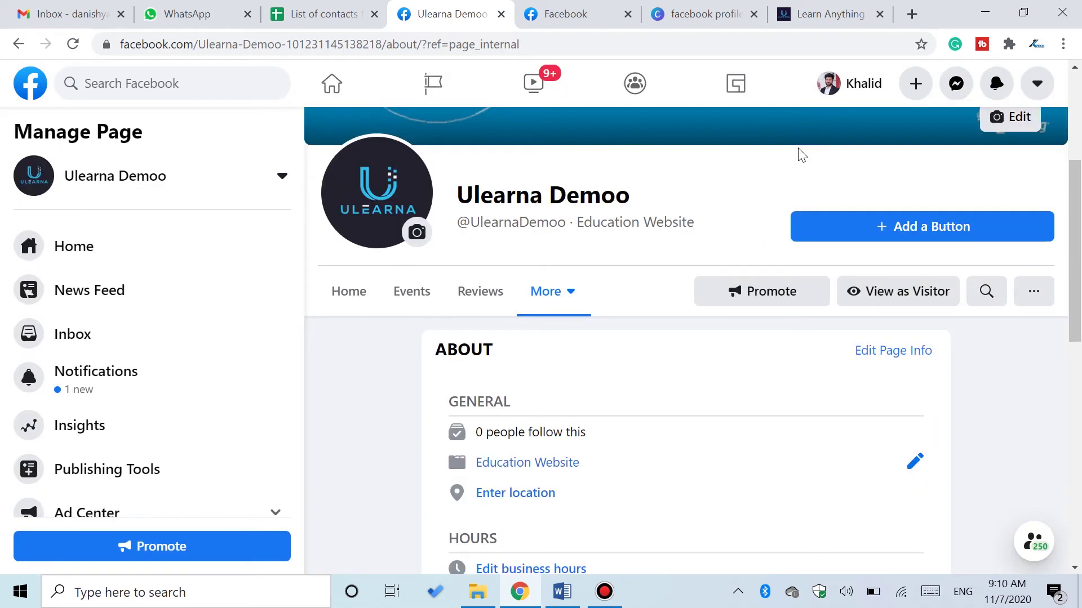
left_click(143, 265)
left_click_drag(1078, 162, 1079, 334)
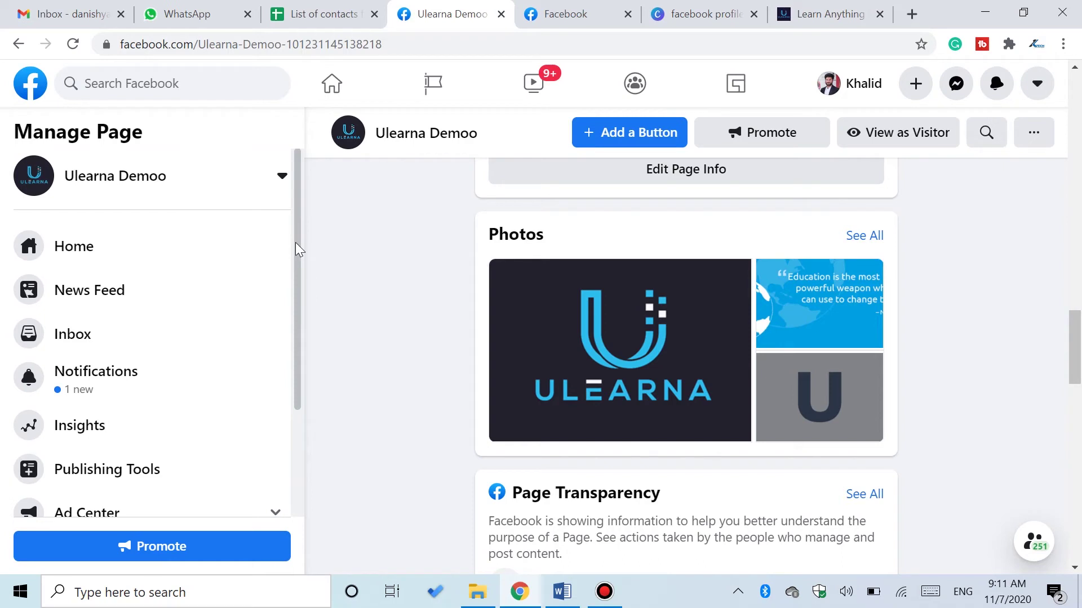
left_click_drag(295, 242, 298, 367)
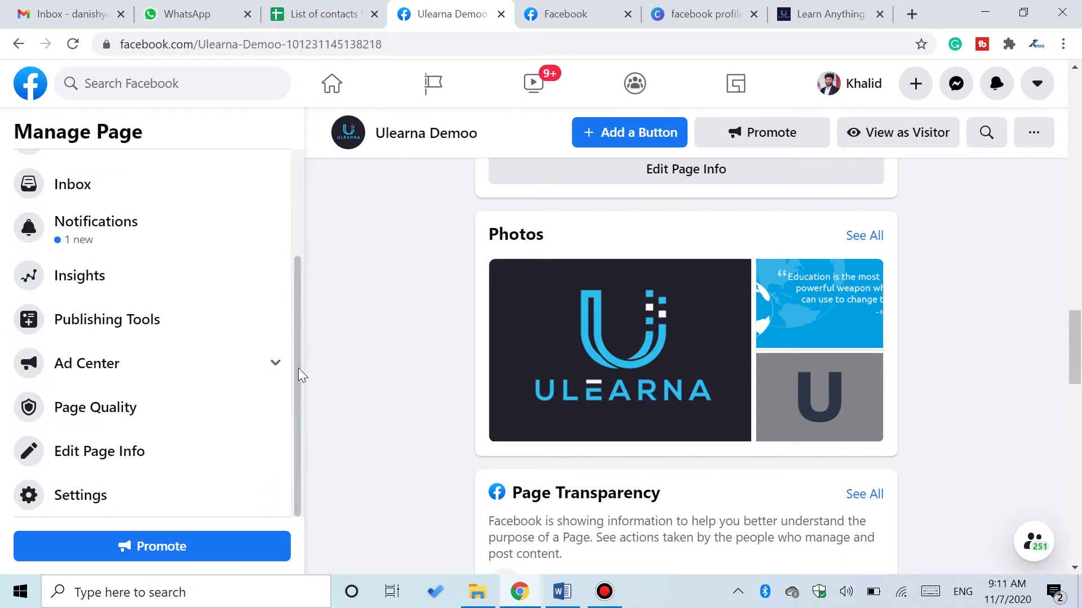
- In Page Settings, scroll through the Messaging settings, then show the Page Info section
left_click(148, 498)
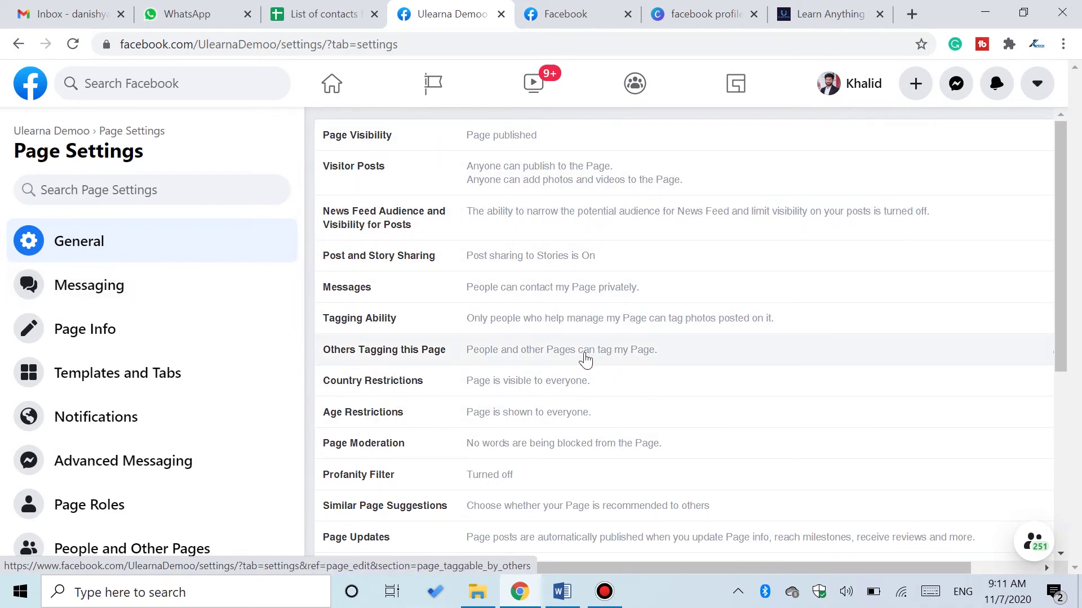
left_click(244, 305)
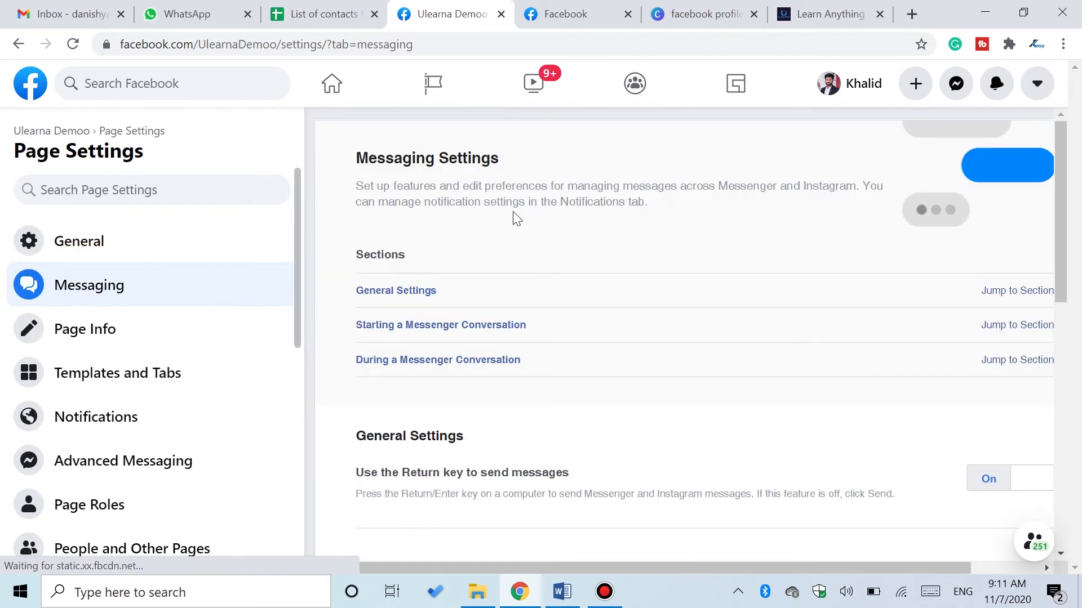
left_click_drag(1058, 205, 1064, 463)
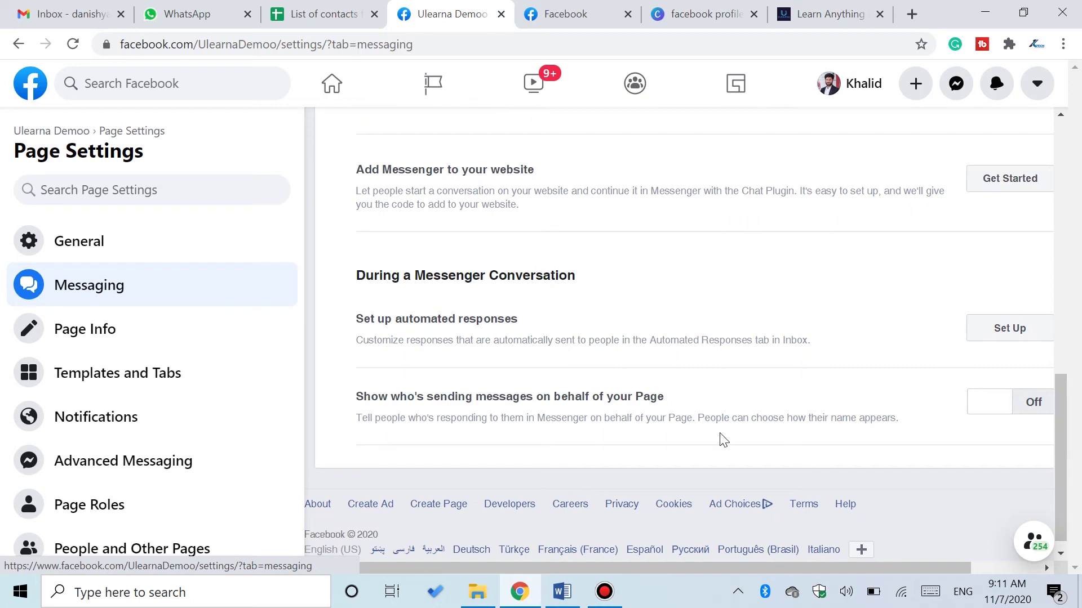
left_click(182, 344)
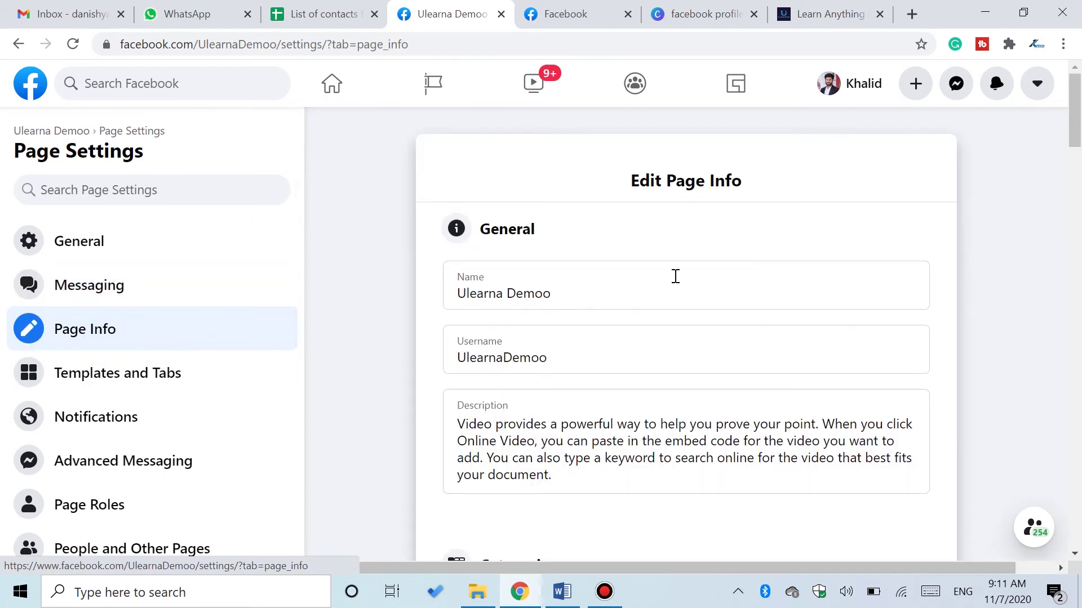
- In Templates and Tabs, move Photos above Videos and About right after Home
left_click(162, 383)
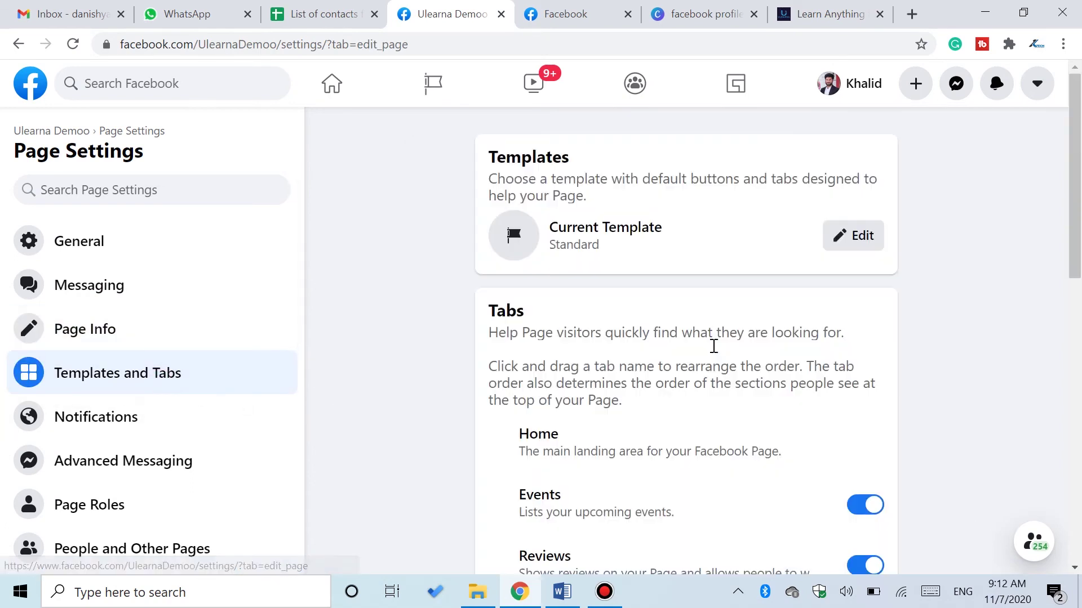
scroll(1072, 248, "down", 3)
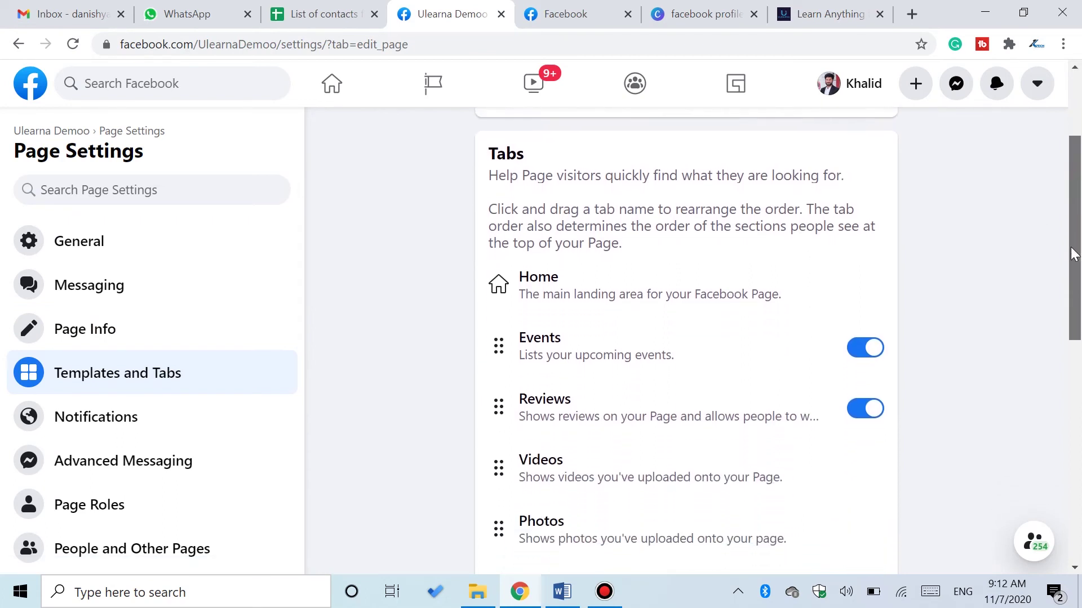
left_click_drag(1073, 255, 1080, 293)
left_click_drag(613, 418, 606, 370)
left_click_drag(602, 490, 600, 273)
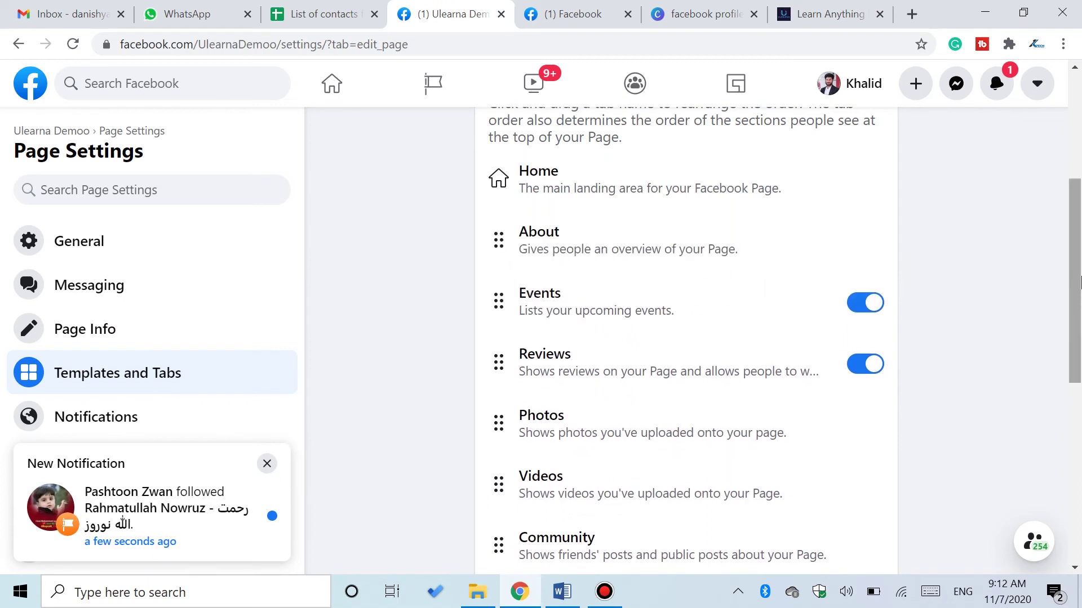
scroll(1079, 283, "down", 4)
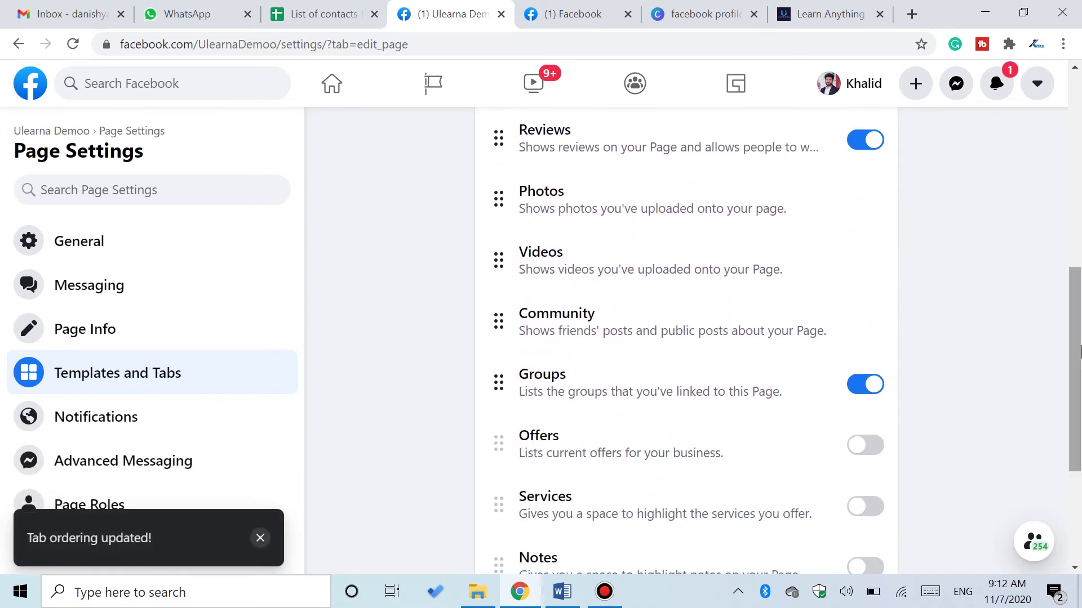
left_click(204, 420)
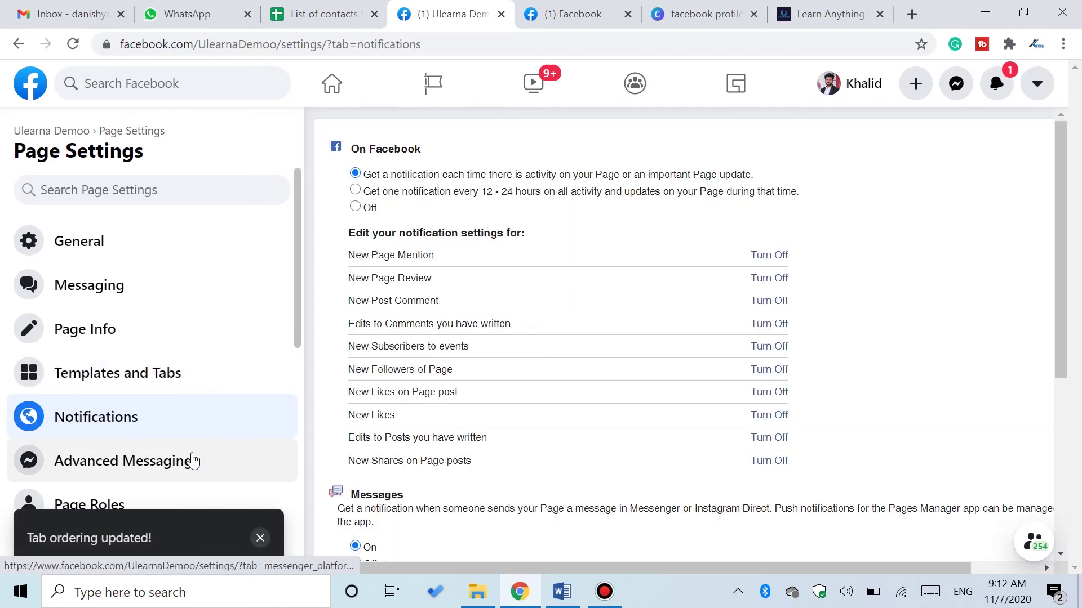
- Go via Advanced Messaging to Page Roles and scroll to Assign a New Page Role
left_click(192, 461)
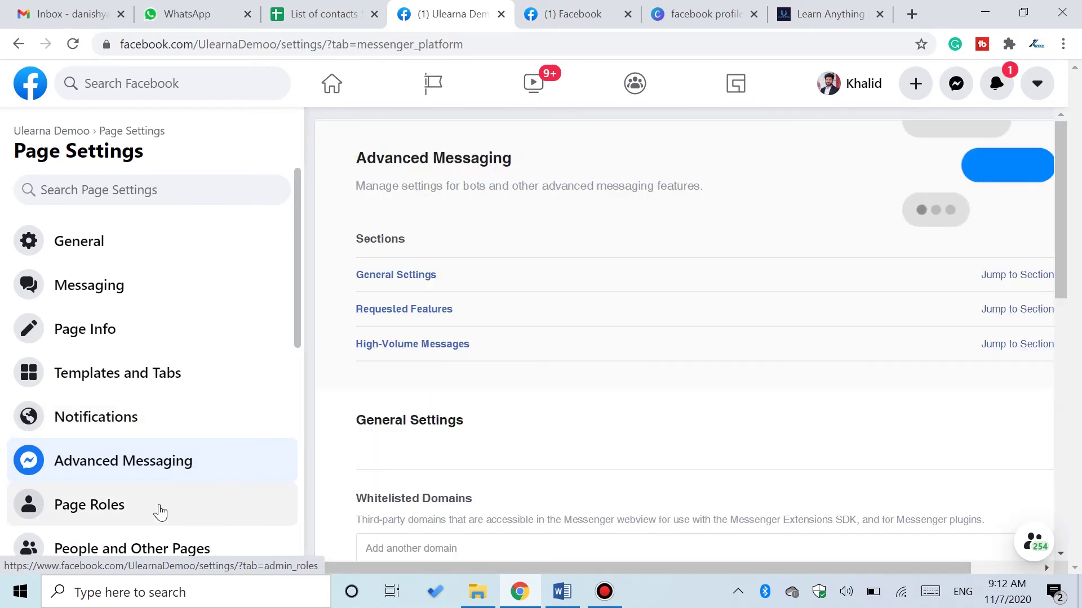
left_click(161, 512)
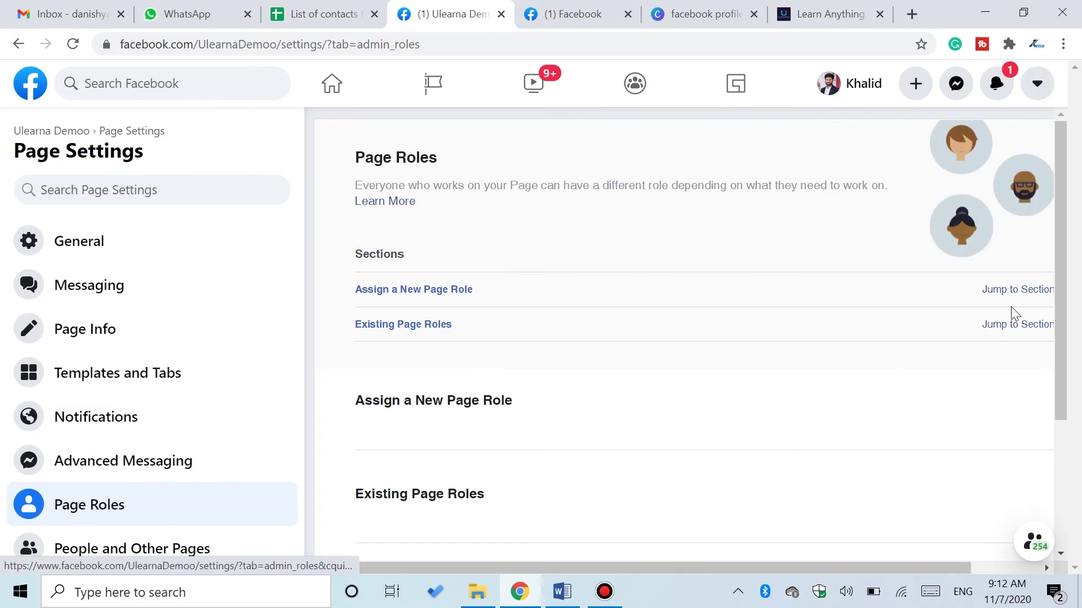
mouse_move(1055, 251)
left_mouse_down()
mouse_move(1053, 329)
mouse_move(1055, 254)
left_mouse_up()
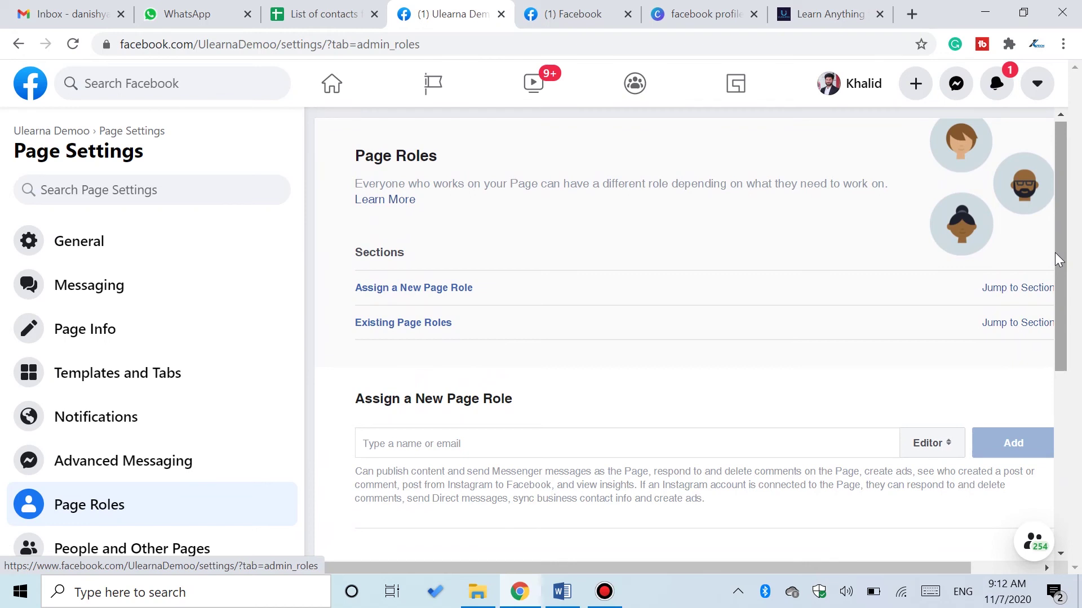
left_click_drag(1054, 253, 1054, 278)
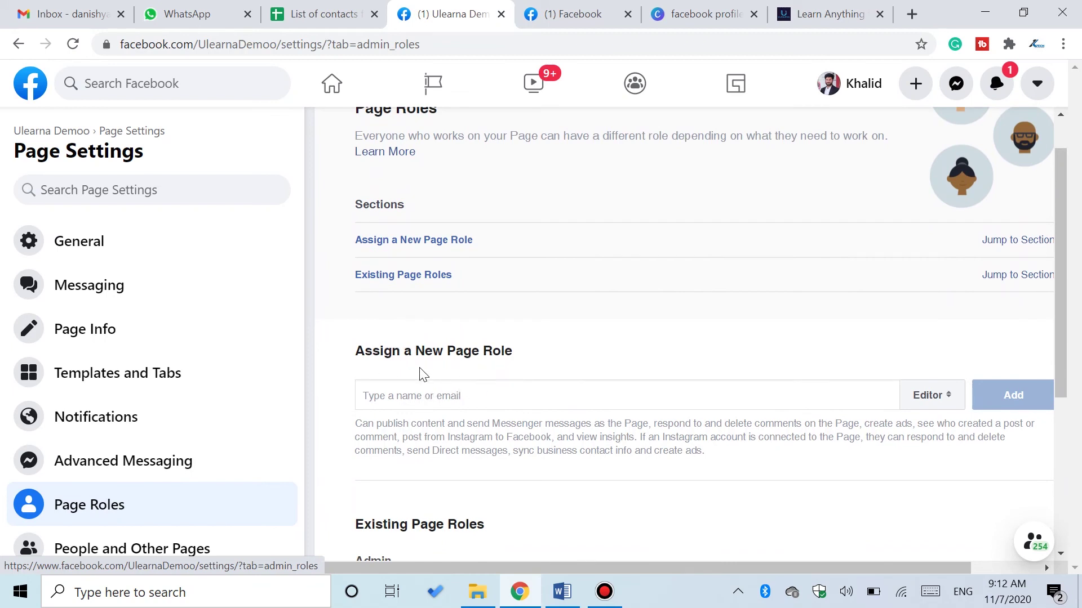
- Search for the friend by name, select them, and add them with the Editor role
left_click(410, 400)
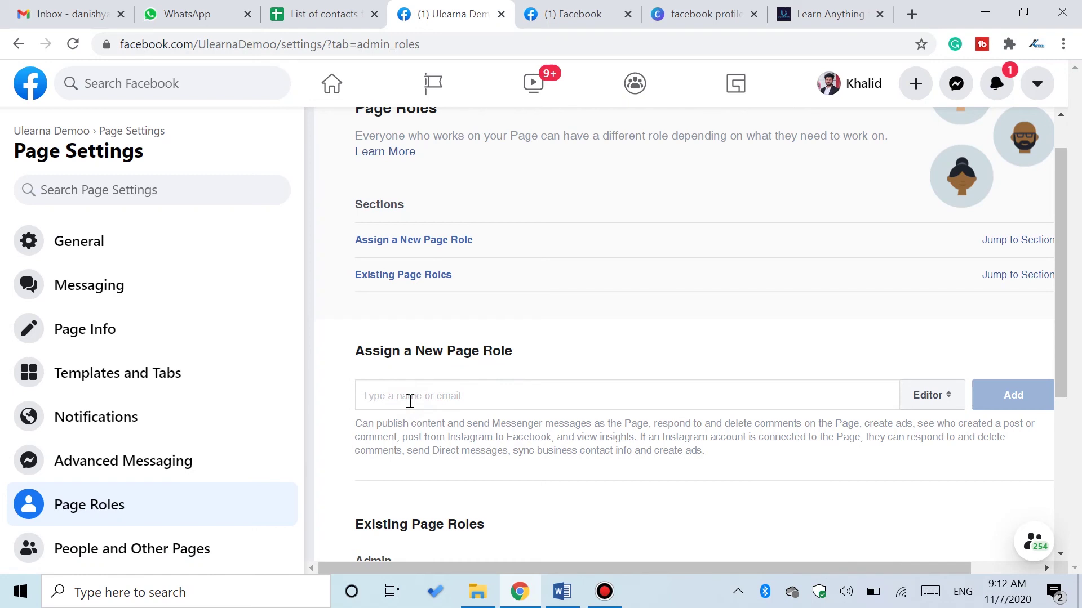
type("shakir")
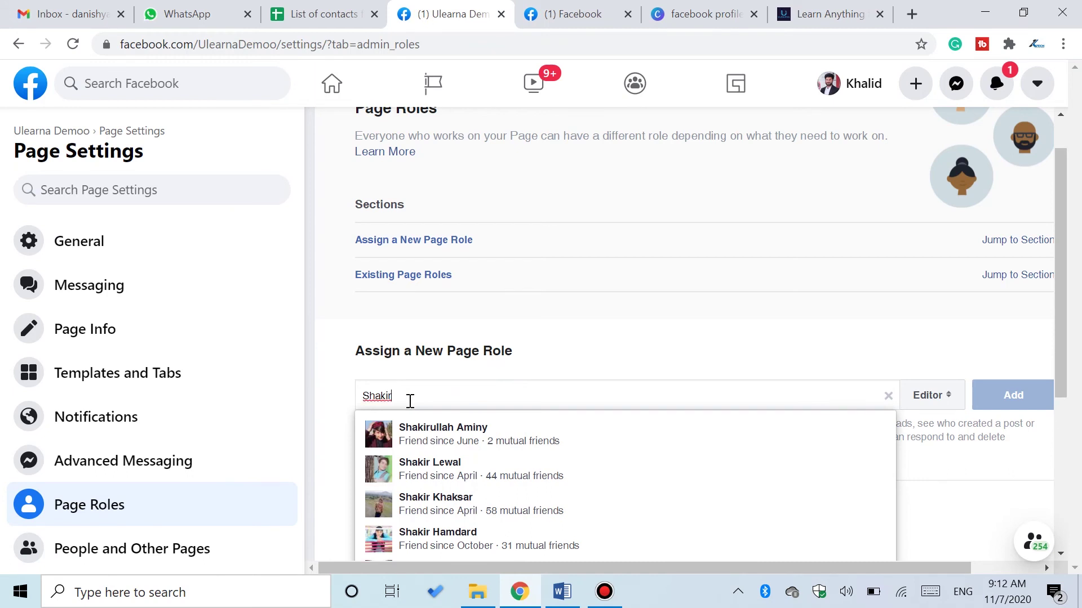
left_click(446, 429)
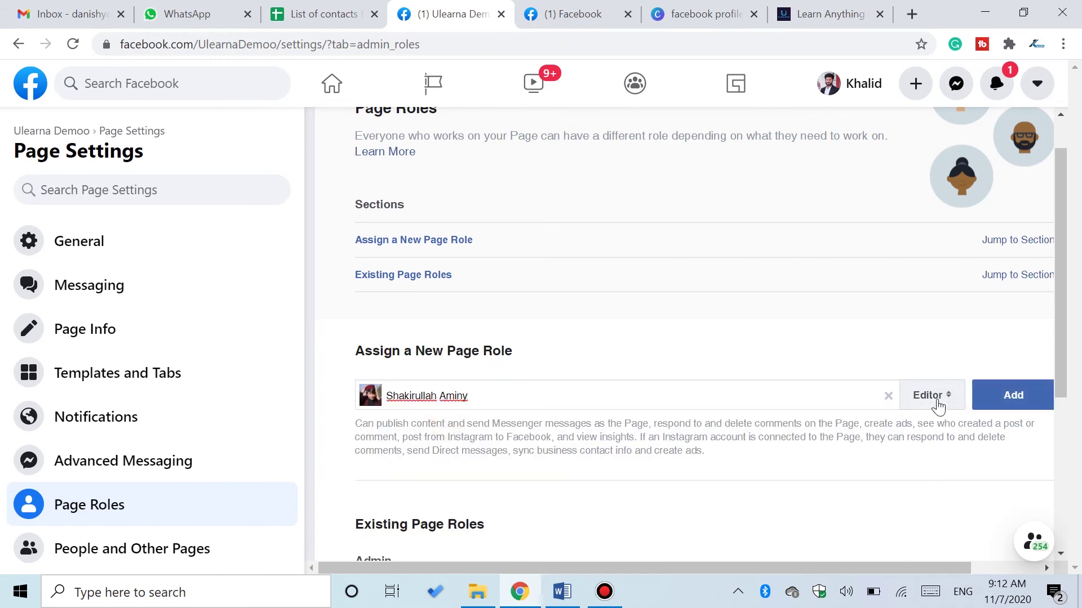
left_click(918, 403)
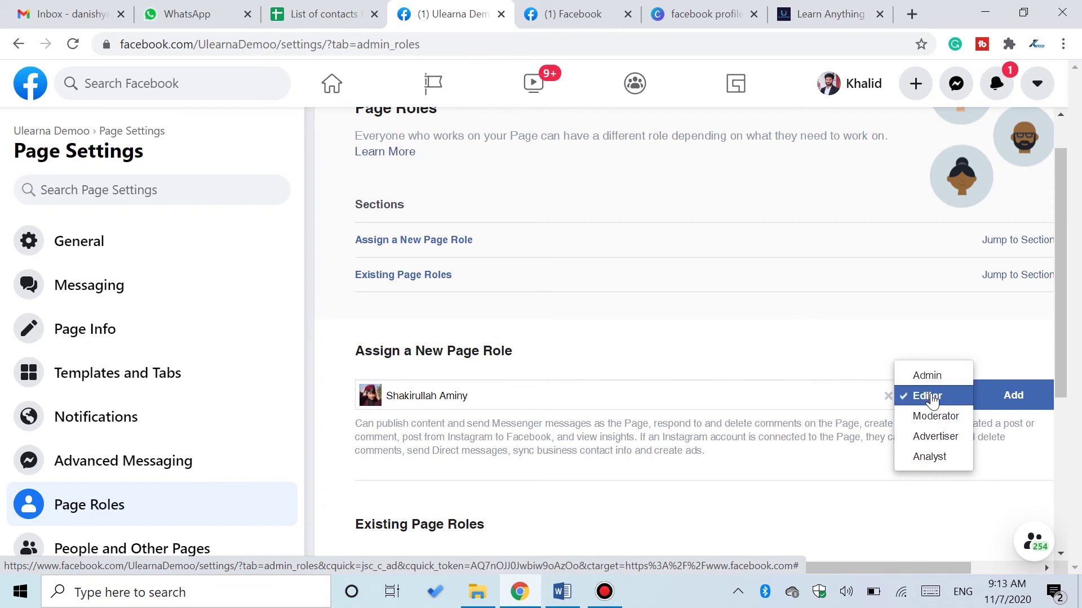
left_click(929, 398)
left_click(1007, 401)
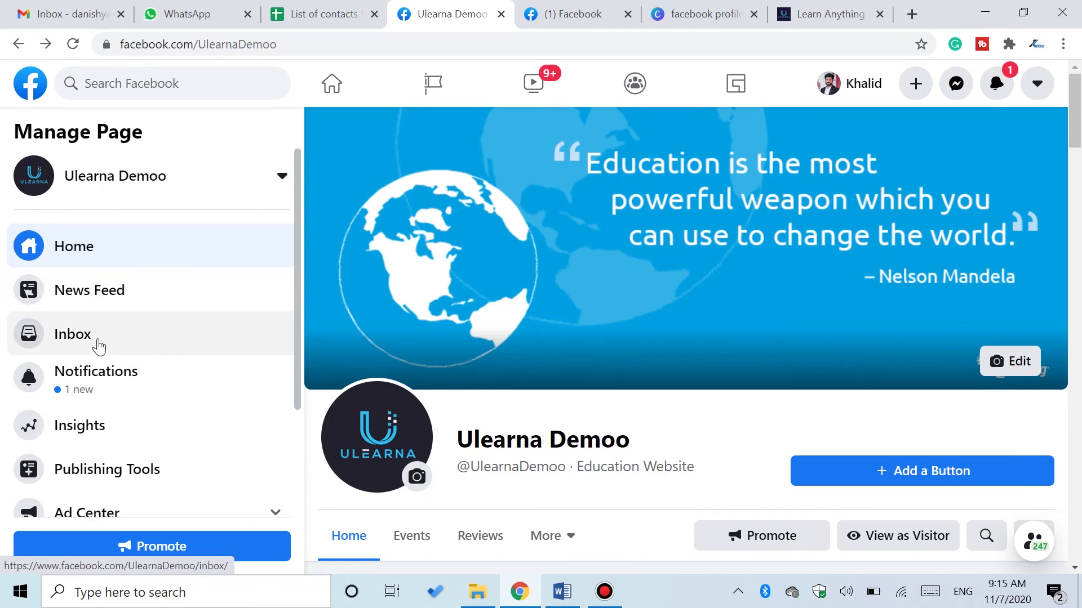
- Check the empty page Inbox, then scroll through the Ulearna Demoo Insights overview
left_click(97, 341)
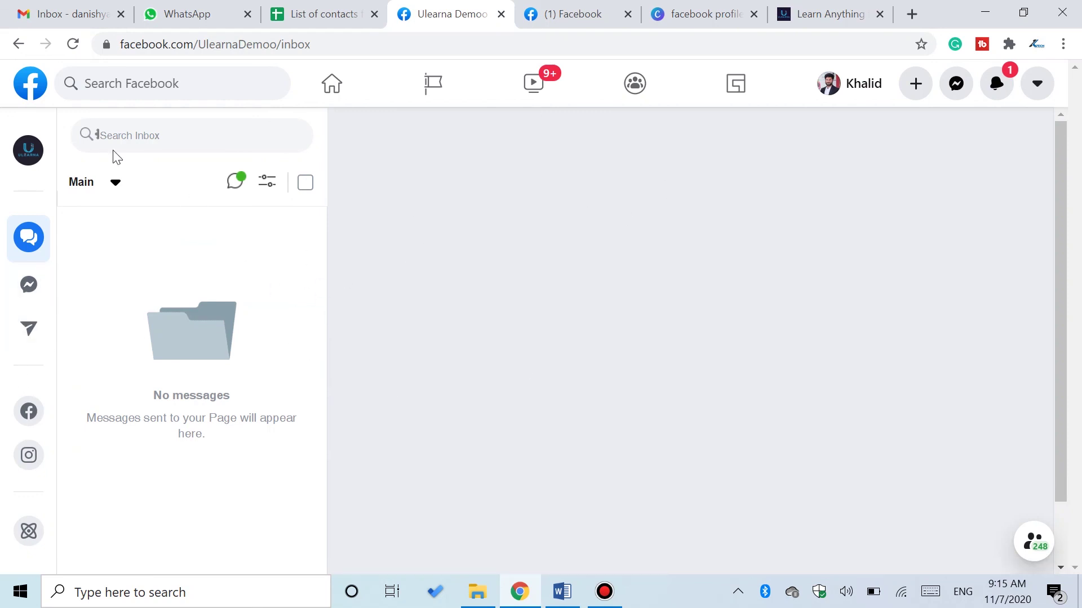
key("alt+Left")
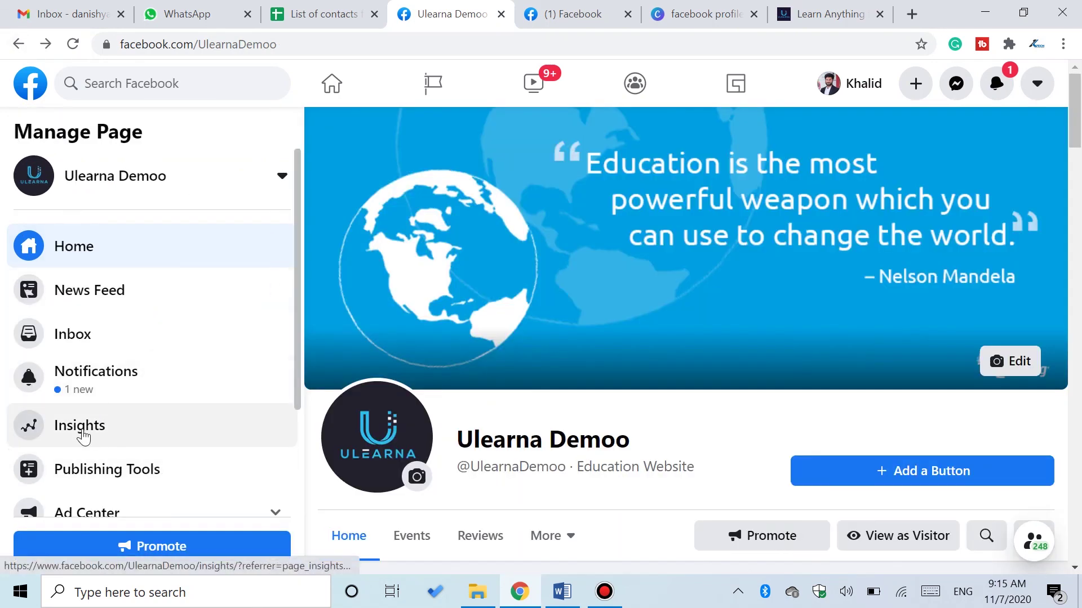
left_click(141, 429)
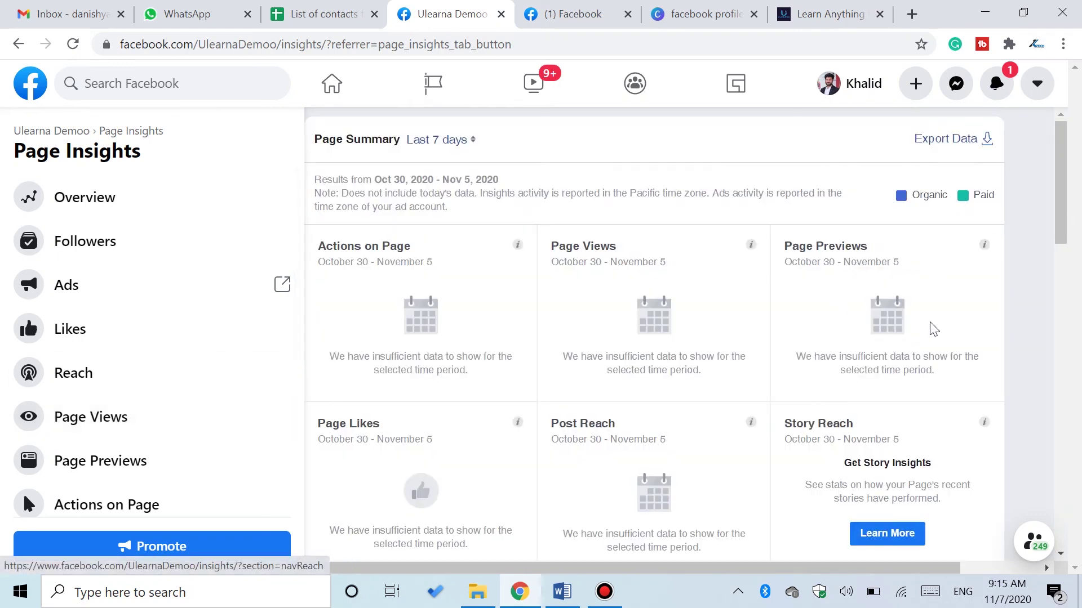
left_click_drag(1059, 208, 1056, 345)
scroll(1053, 421, "down", 7)
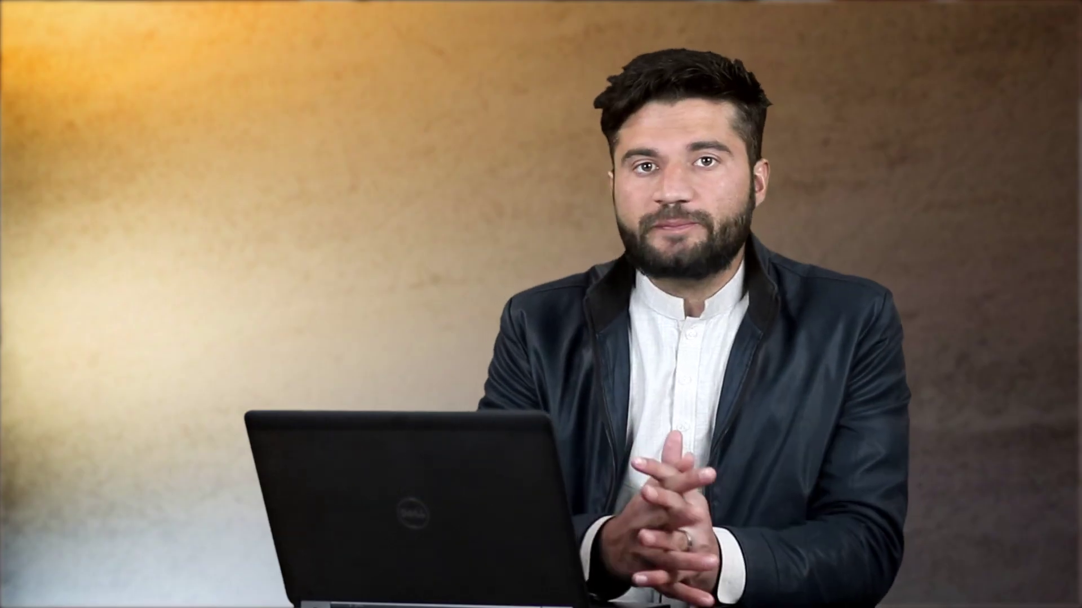